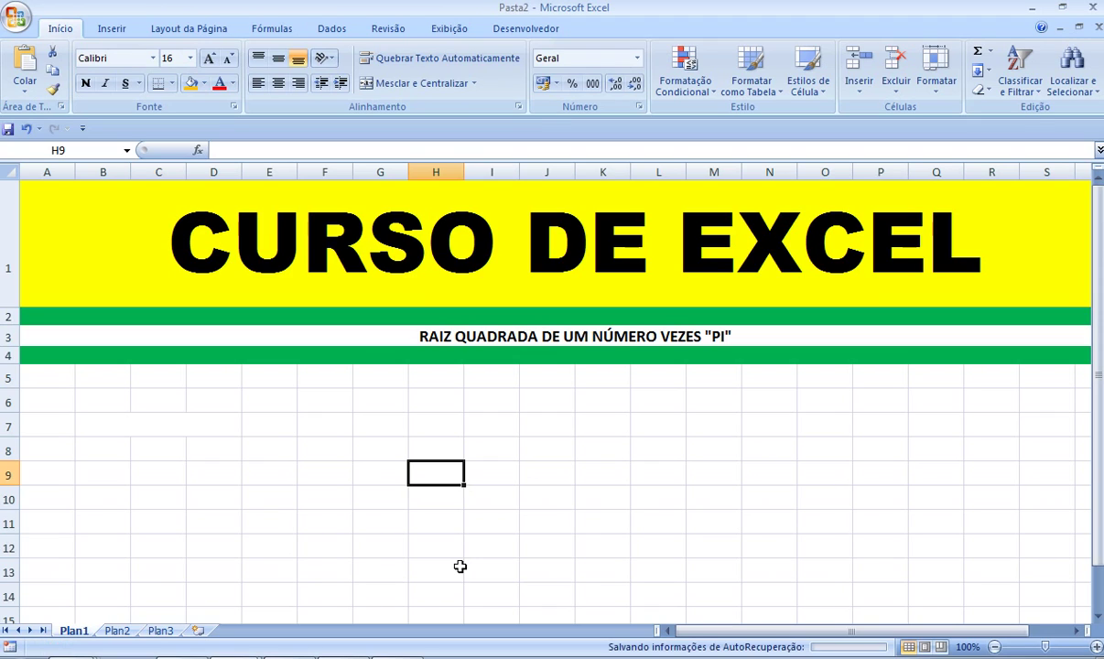
- Enter 3,14 in cell B9, correcting the mistyped digits
{"action": "left_click", "coordinate": [107, 471]}
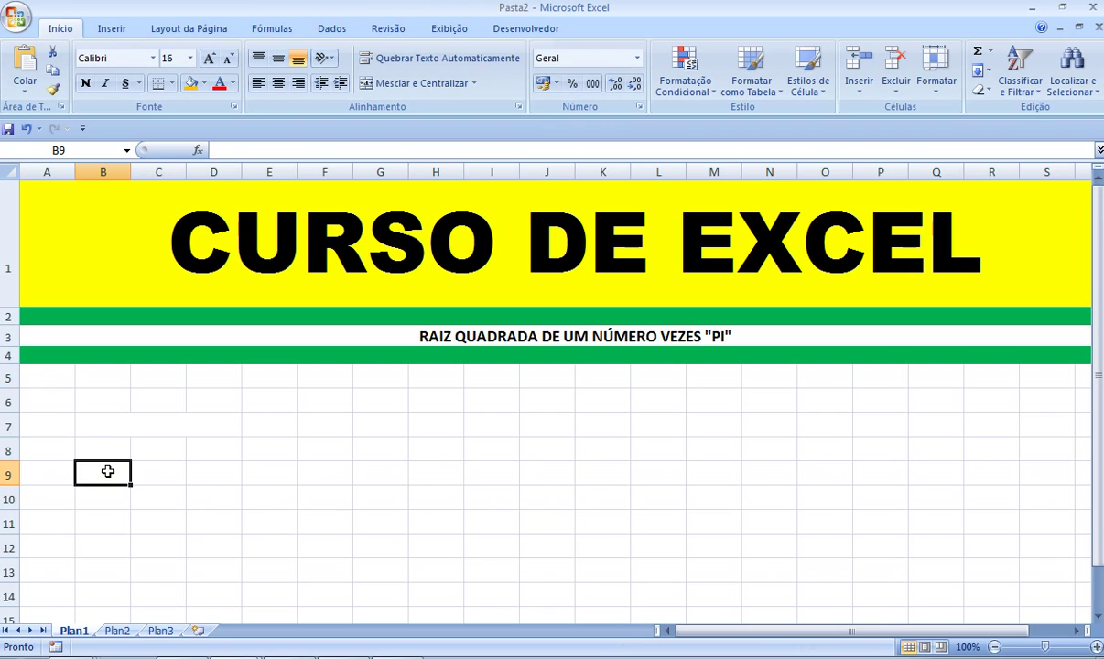
{"action": "type", "text": "="}
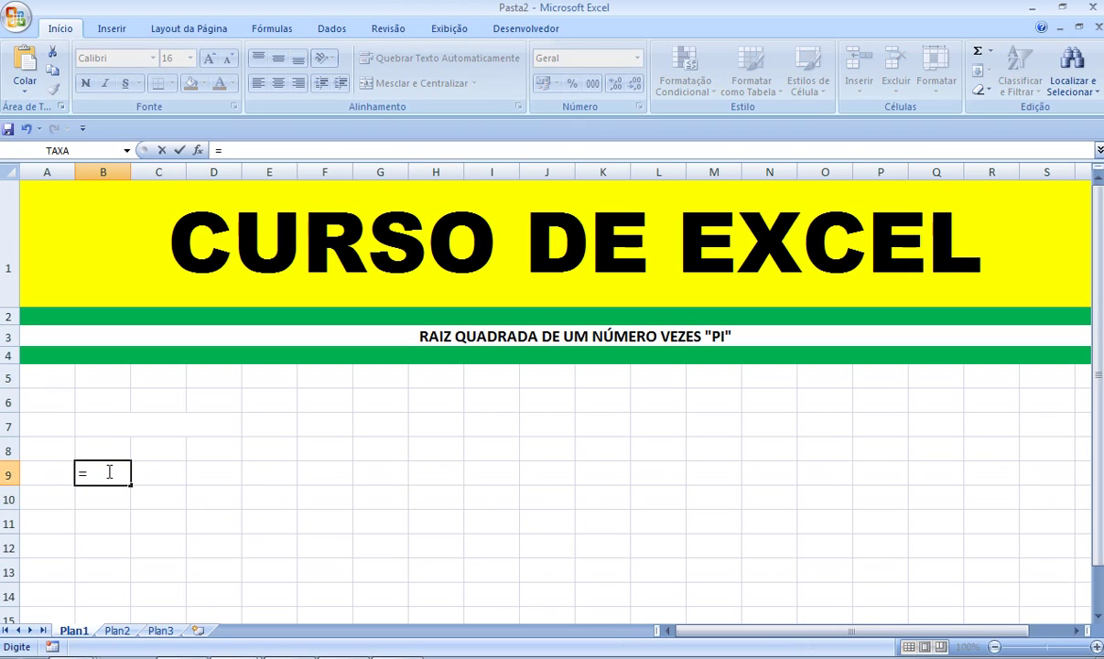
{"action": "type", "text": "314"}
{"action": "key", "text": "BackSpace"}
{"action": "key", "text": "BackSpace"}
{"action": "type", "text": ",14"}
{"action": "key", "text": "Return"}
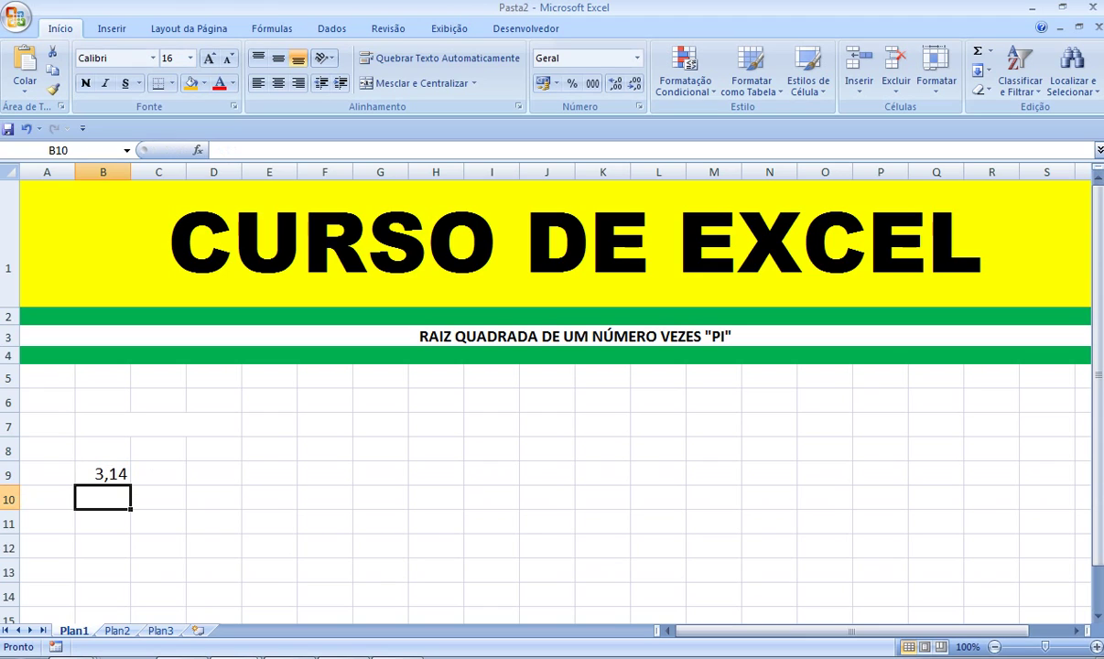
- Enter 3,1416 in cell B10, which displays as 3,142
{"action": "left_click", "coordinate": [87, 494]}
{"action": "type", "text": "3,1"}
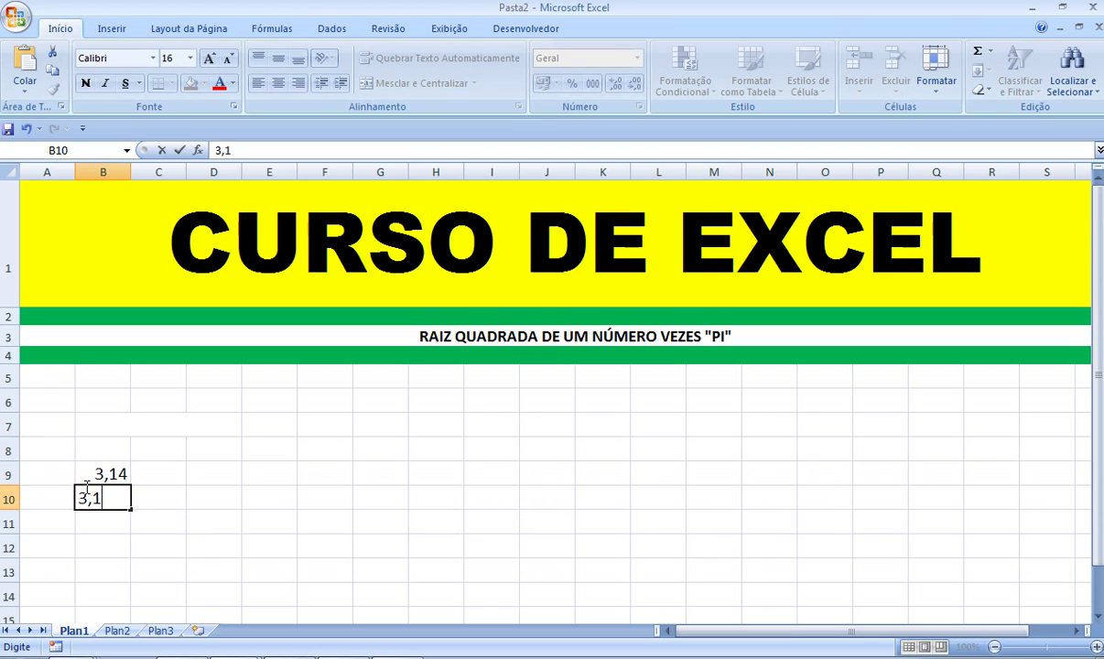
{"action": "type", "text": "416"}
{"action": "key", "text": "Return"}
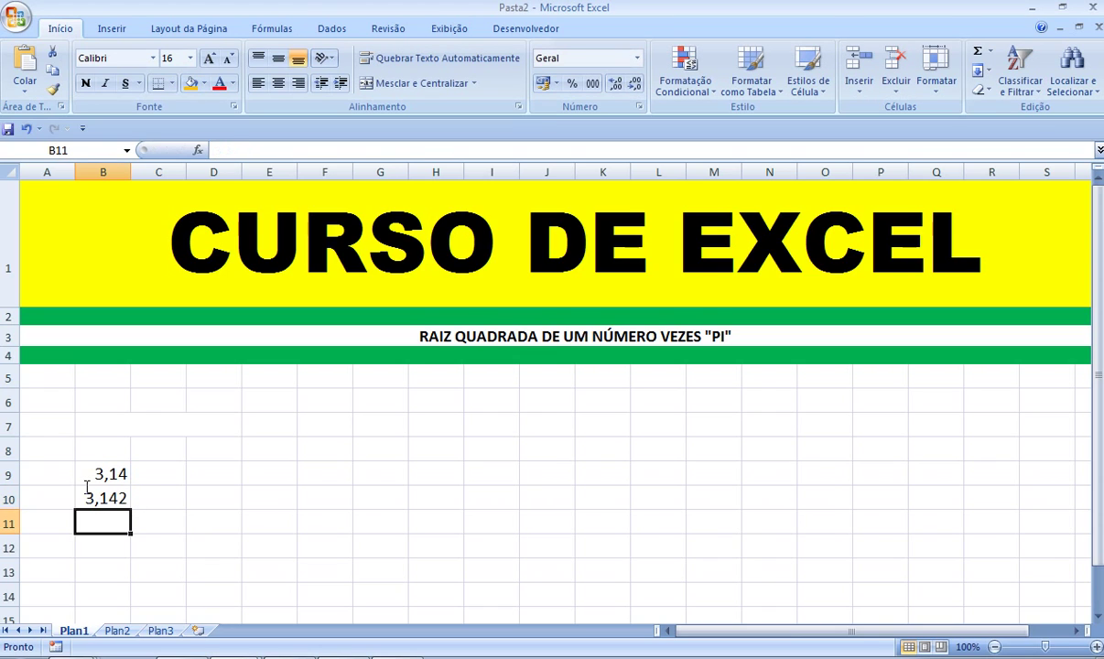
{"action": "left_click", "coordinate": [80, 474]}
{"action": "key", "text": "Right"}
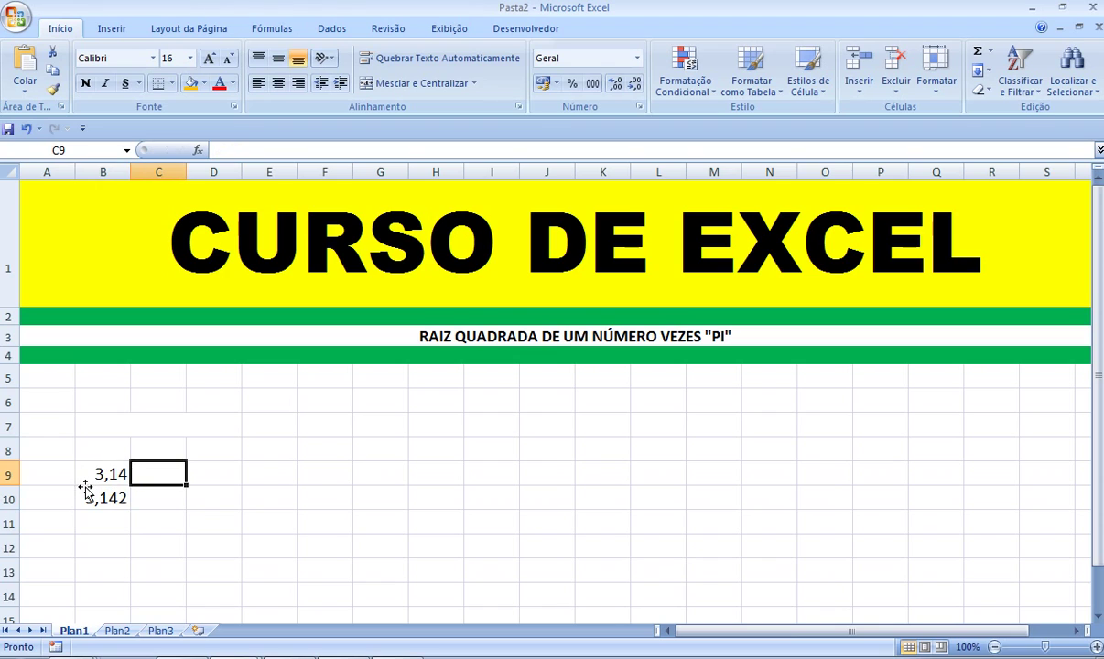
- Enter =RAIZ(B9) in D9 to get the square root of 3,14
{"action": "key", "text": "Right"}
{"action": "type", "text": "="}
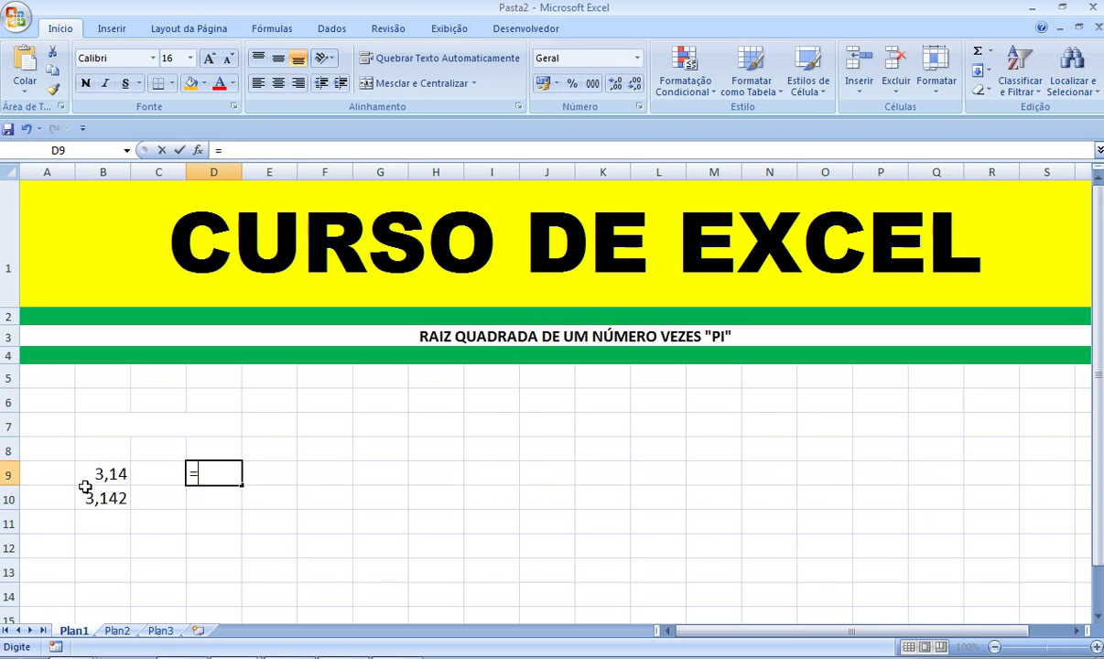
{"action": "type", "text": "RAIZ"}
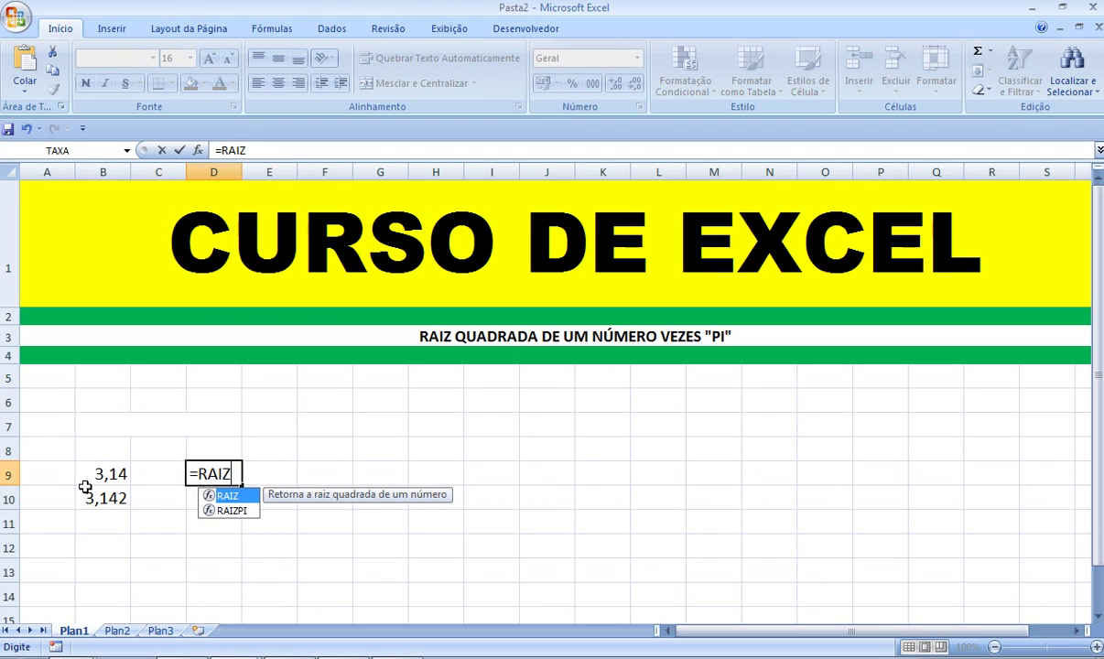
{"action": "type", "text": "("}
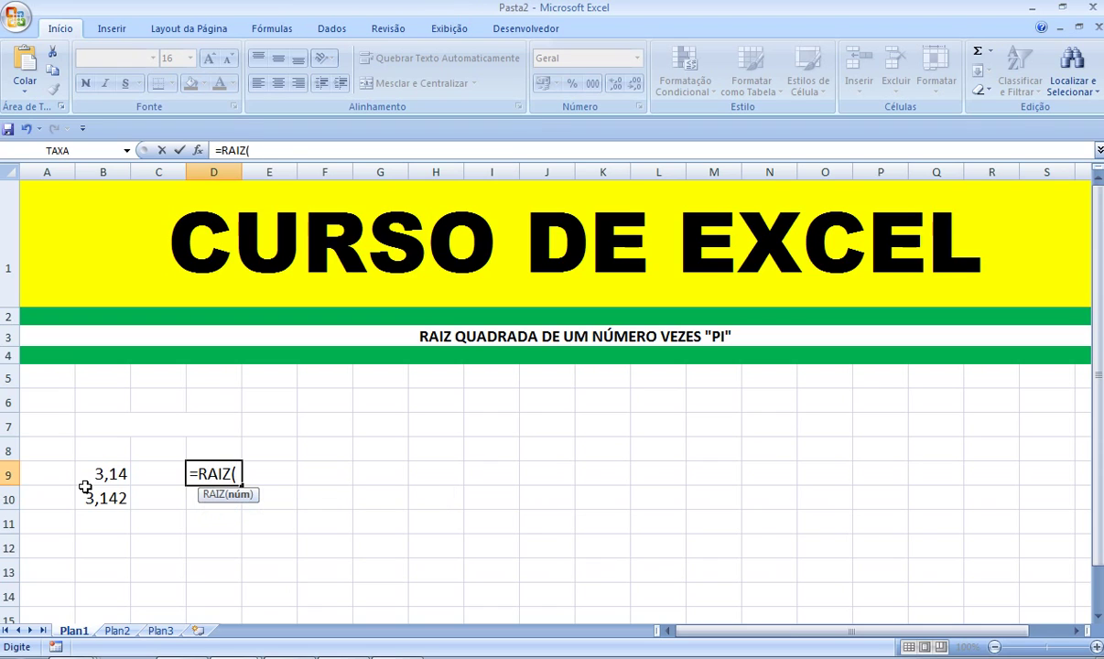
{"action": "key", "text": "Left"}
{"action": "key", "text": "Left"}
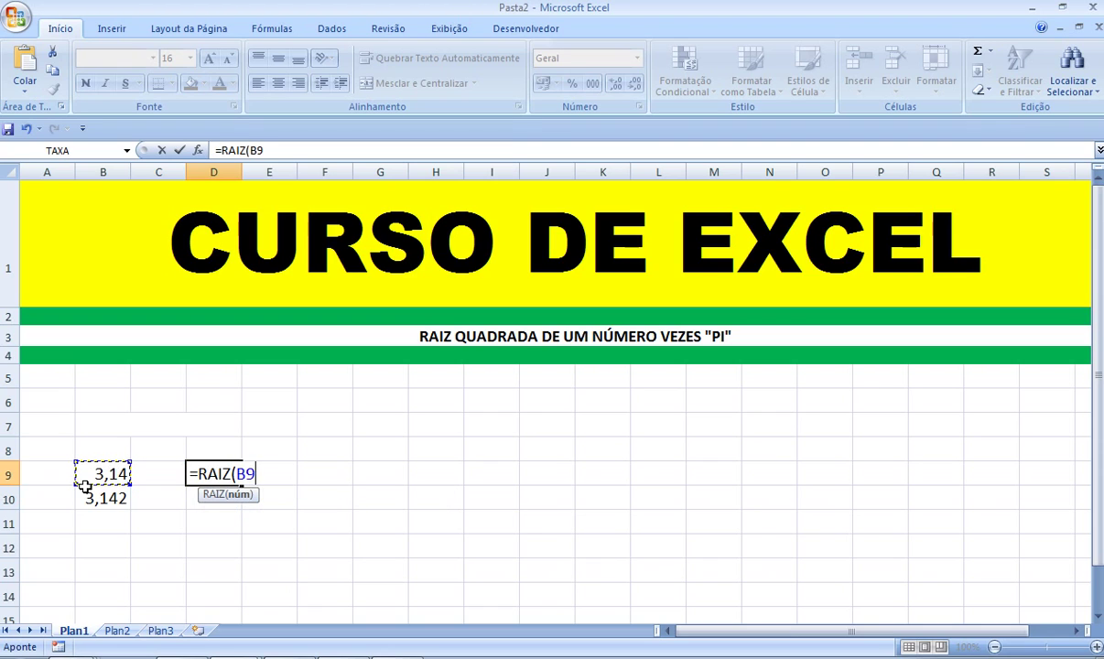
{"action": "type", "text": ")"}
{"action": "key", "text": "Return"}
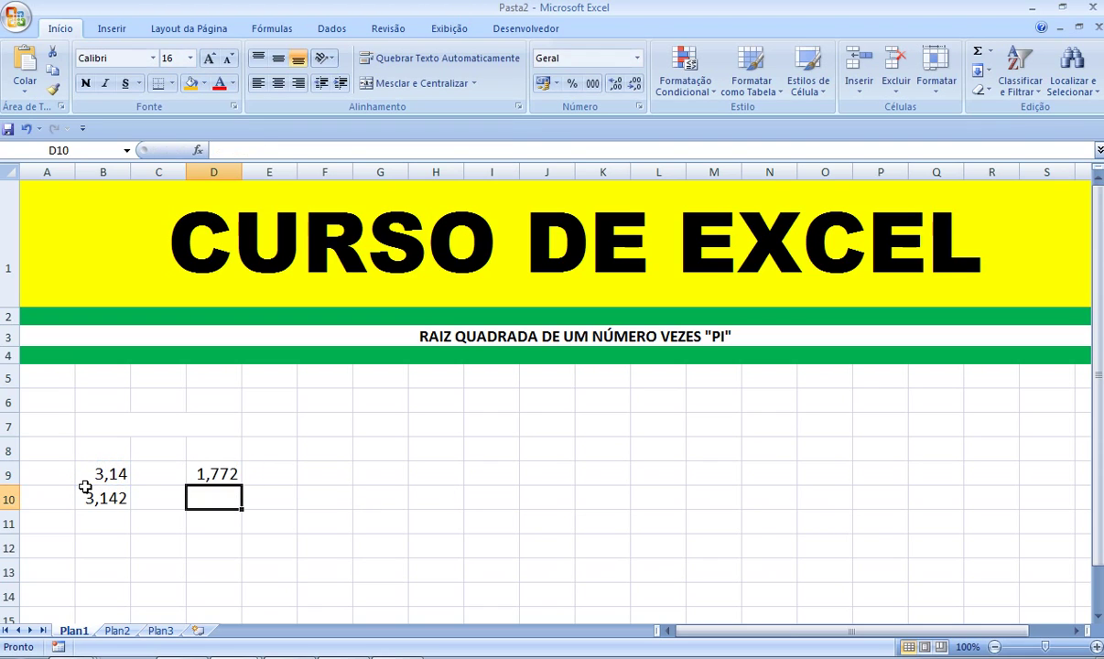
- Enter =RAIZ(B10) in D10, which also displays 1,772
{"action": "type", "text": "="}
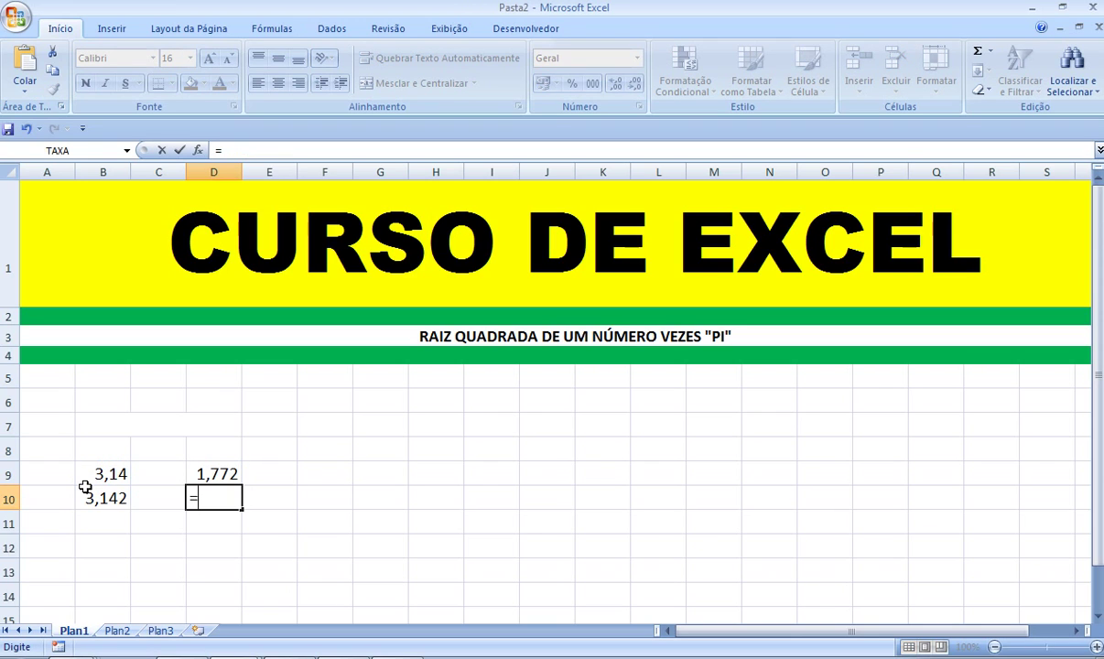
{"action": "key", "text": "Left"}
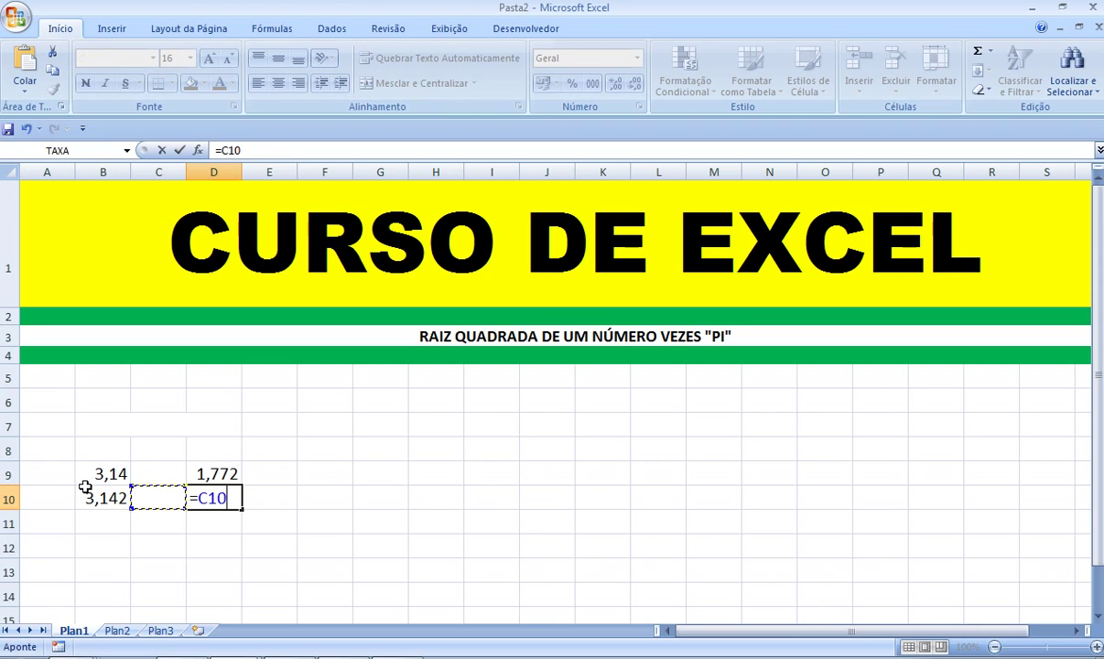
{"action": "key", "text": "Left"}
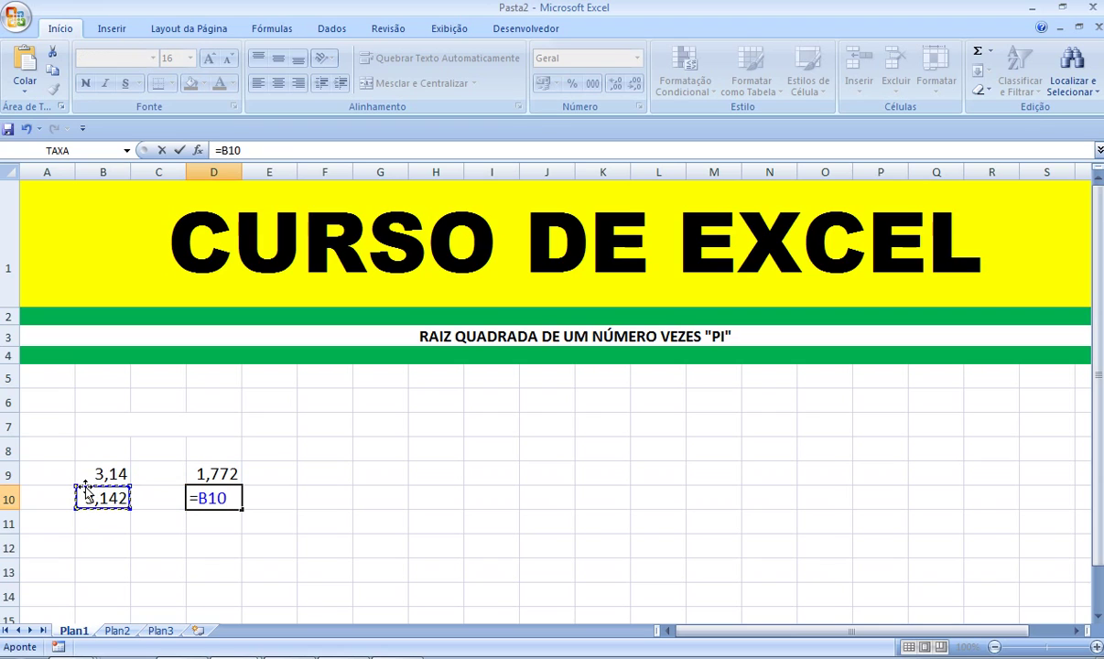
{"action": "key", "text": "Escape"}
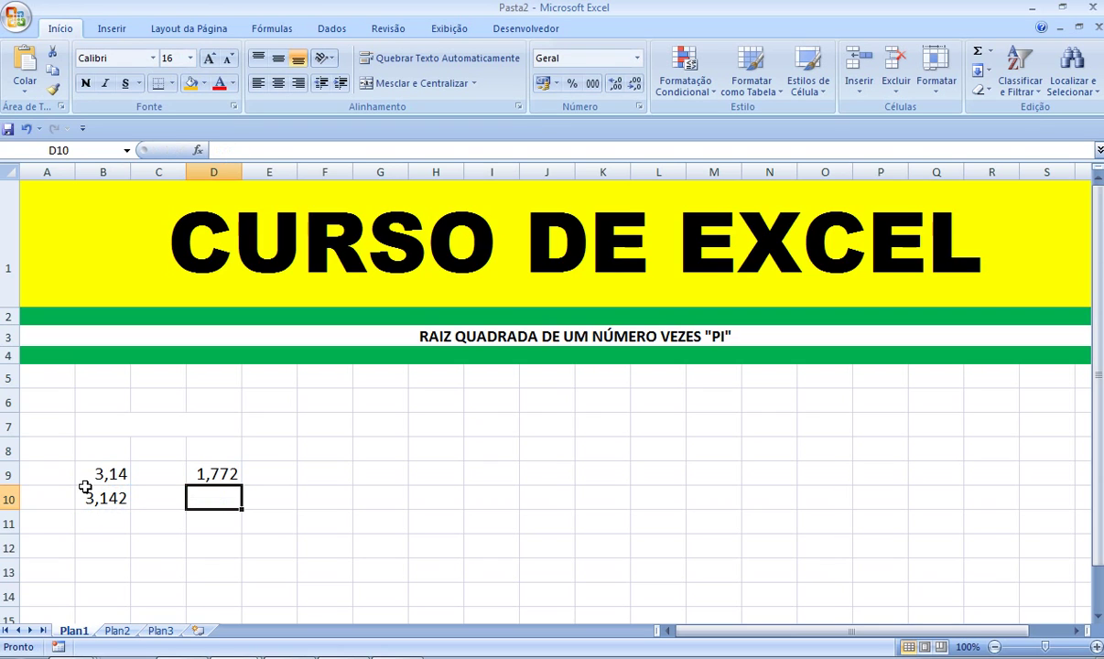
{"action": "type", "text": "=RAIZ"}
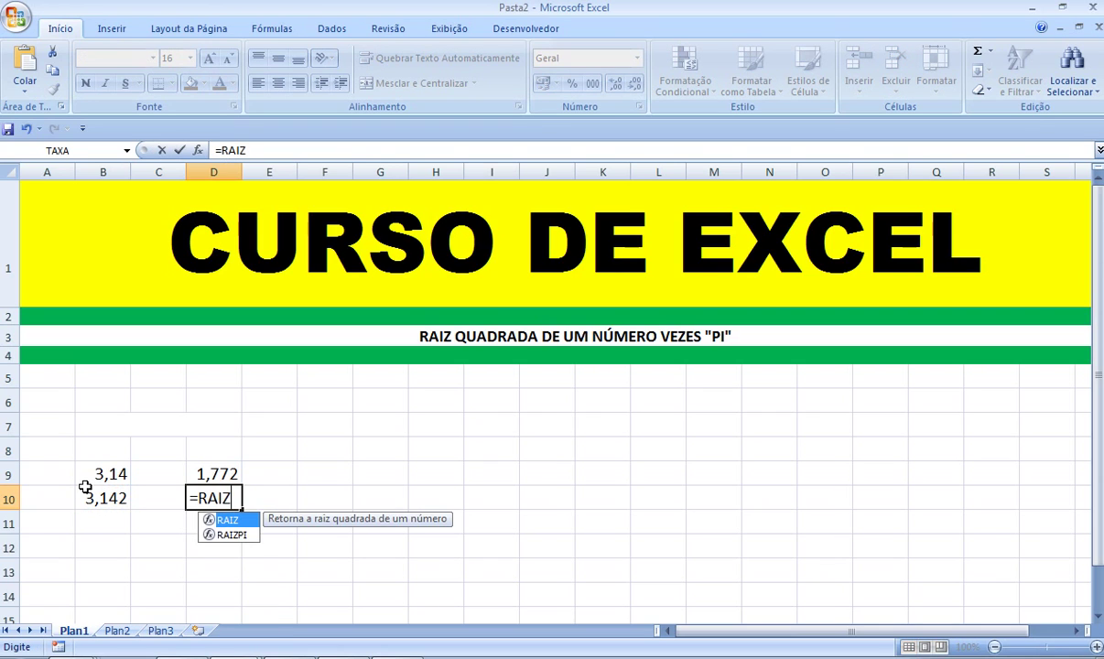
{"action": "type", "text": "("}
{"action": "key", "text": "Left"}
{"action": "key", "text": "Left"}
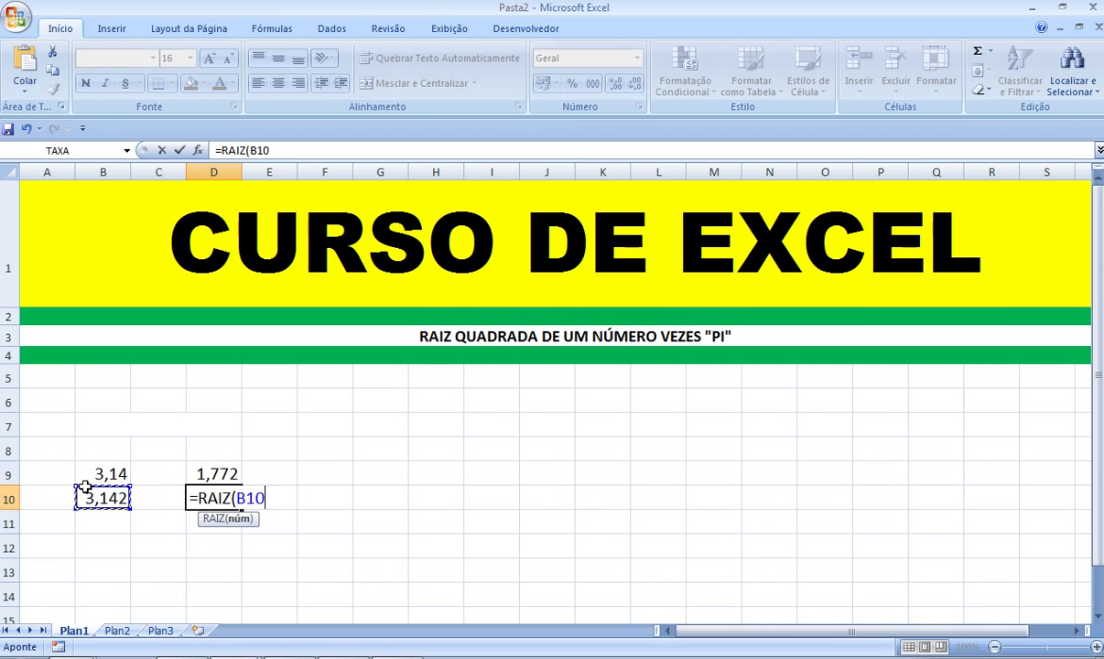
{"action": "type", "text": ")"}
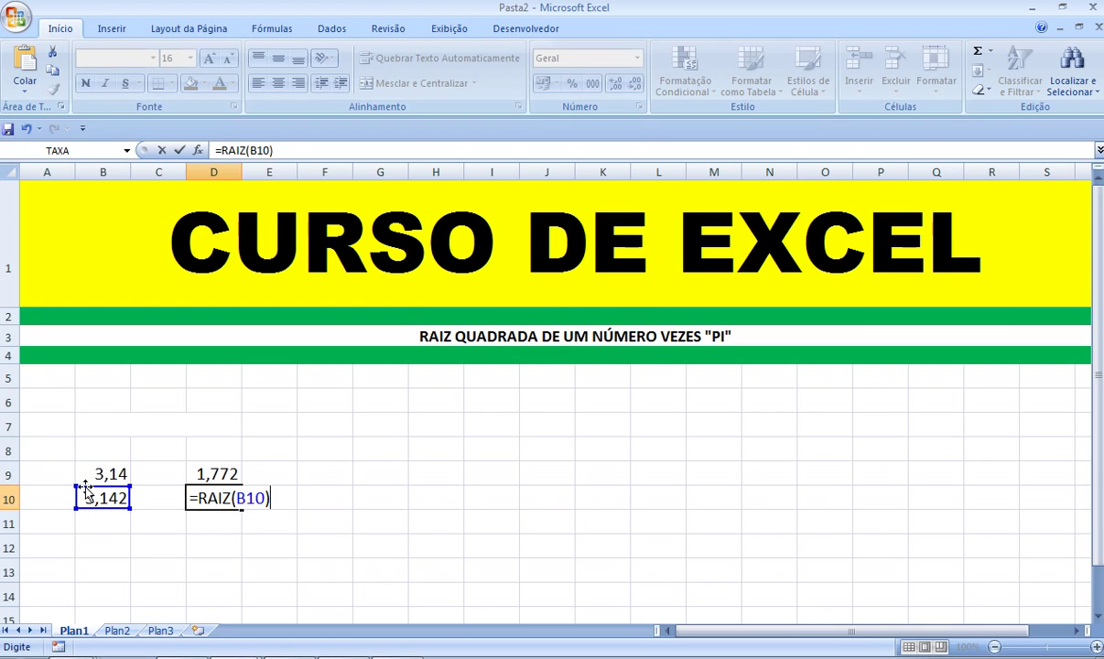
{"action": "key", "text": "Return"}
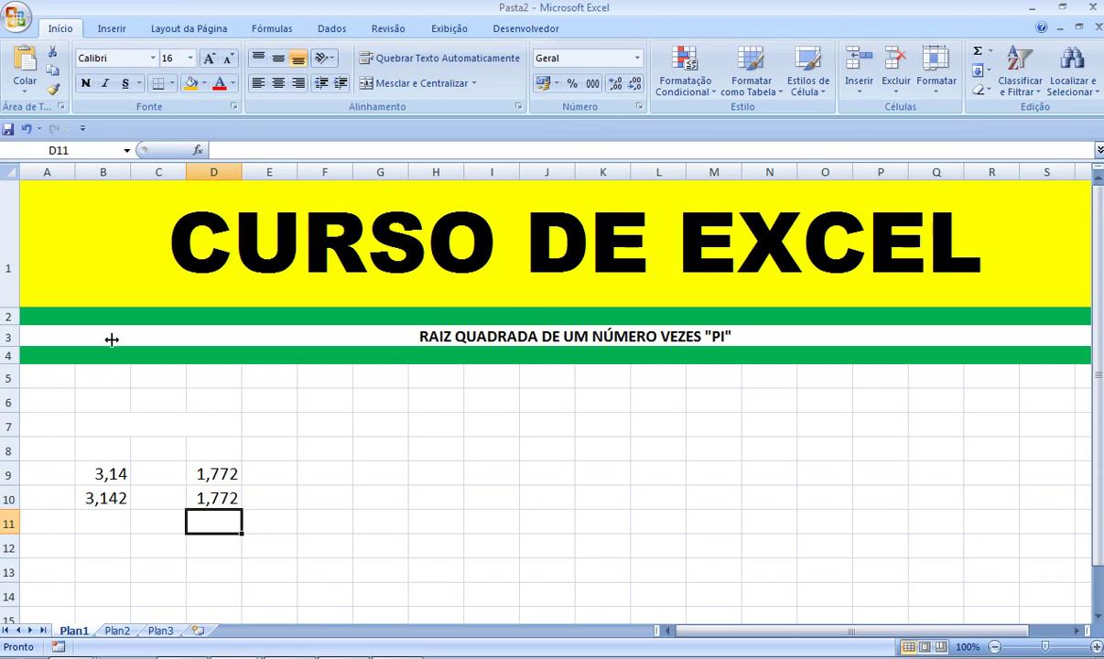
- Apply the Contábil format to B9:D10 and shrink its font to 11
{"action": "left_click_drag", "start_coordinate": [103, 473], "coordinate": [201, 491]}
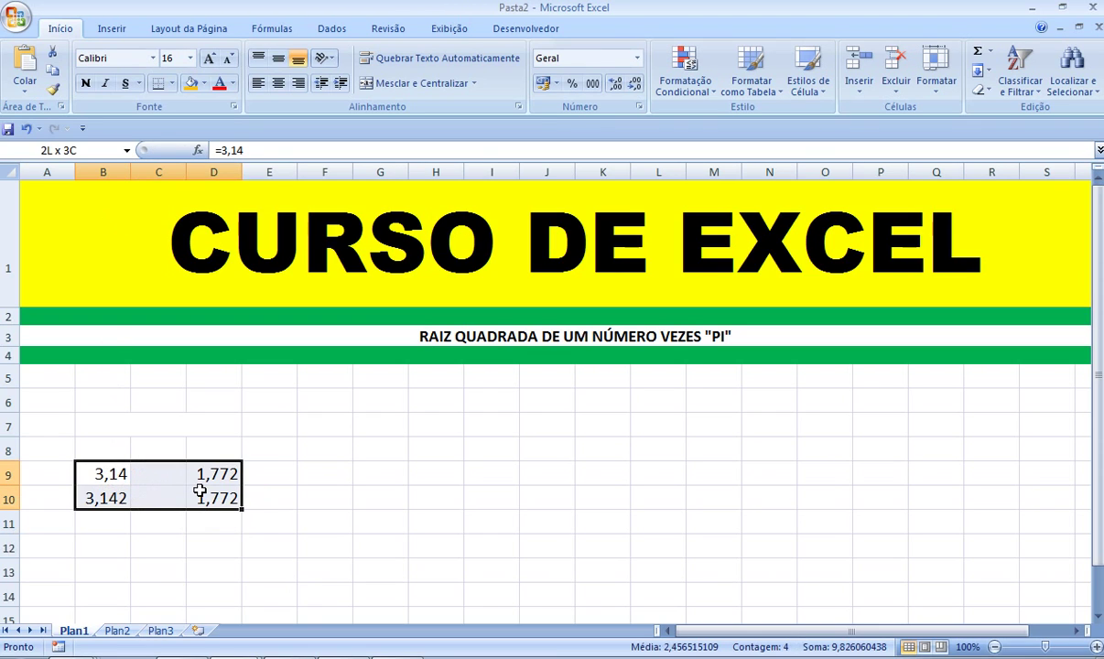
{"action": "left_click", "coordinate": [592, 84]}
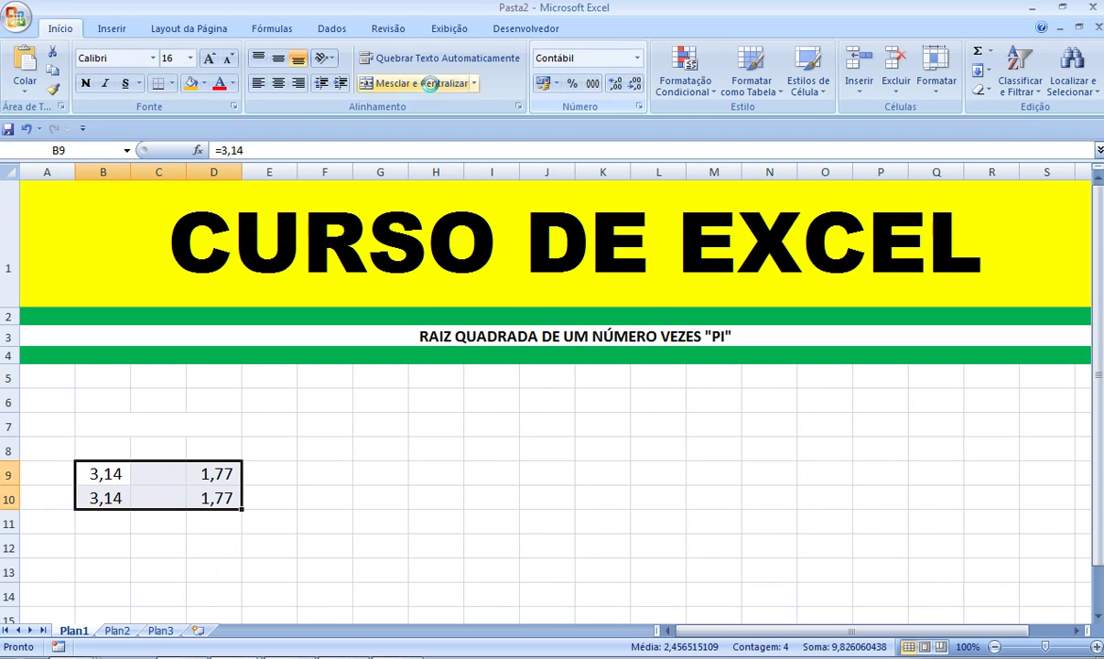
{"action": "left_click", "coordinate": [228, 61]}
{"action": "left_click", "coordinate": [230, 67]}
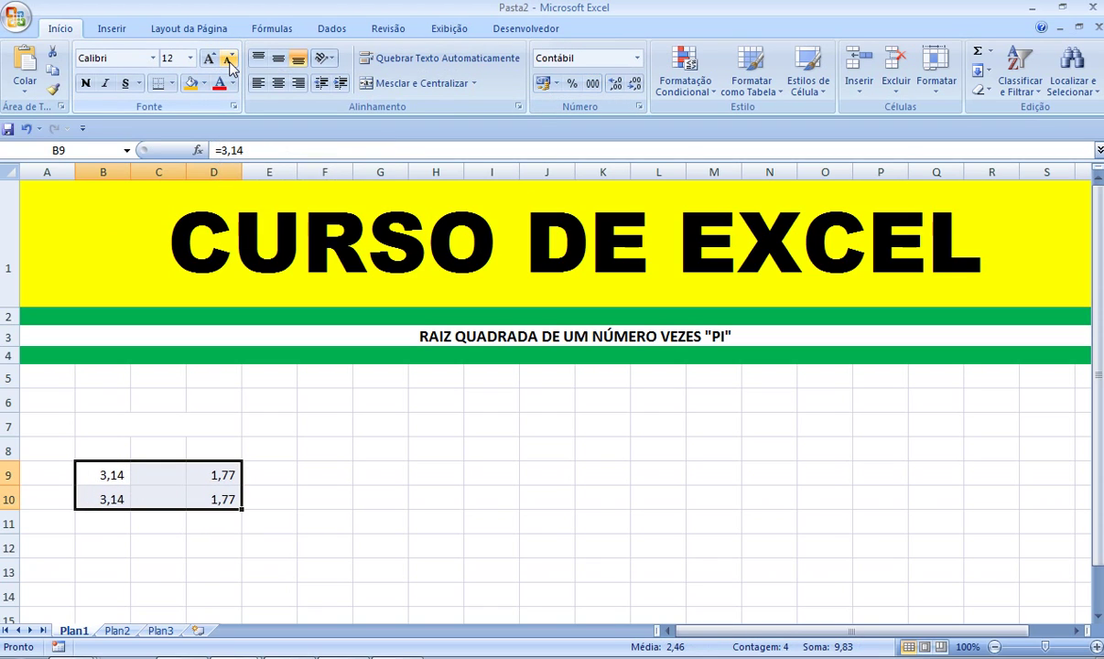
{"action": "left_click", "coordinate": [229, 67]}
- Raise B9:D10 to six decimals, so D9 shows 1,772005 and D10 1,772456
{"action": "left_click_drag", "start_coordinate": [86, 478], "coordinate": [203, 486]}
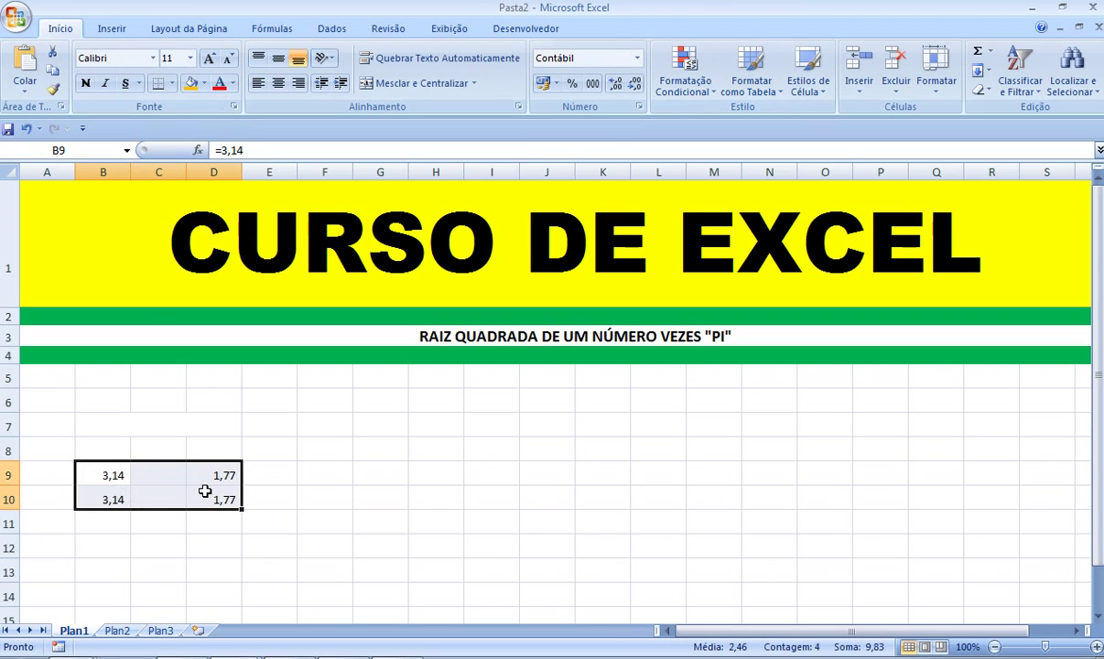
{"action": "left_click", "coordinate": [635, 87]}
{"action": "left_click", "coordinate": [620, 86]}
{"action": "left_click", "coordinate": [620, 85]}
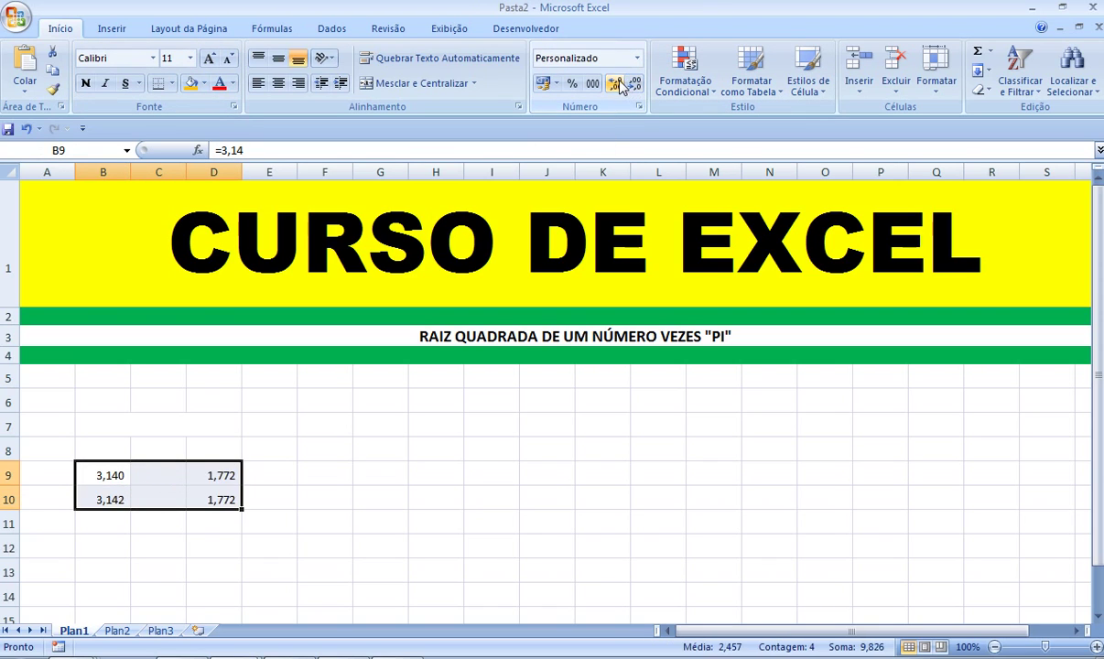
{"action": "left_click", "coordinate": [620, 85]}
{"action": "left_click", "coordinate": [620, 85]}
{"action": "left_click", "coordinate": [620, 85]}
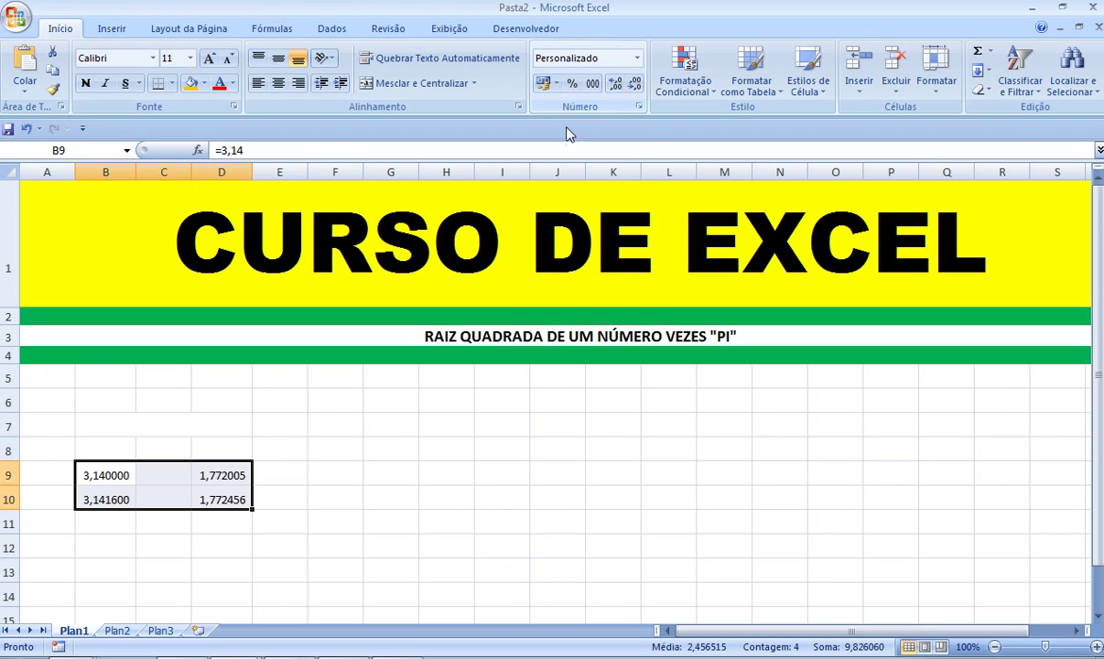
- Enter =PI() in G8 and merge and center it across G8:I8, showing 3,141592654
{"action": "left_click", "coordinate": [396, 453]}
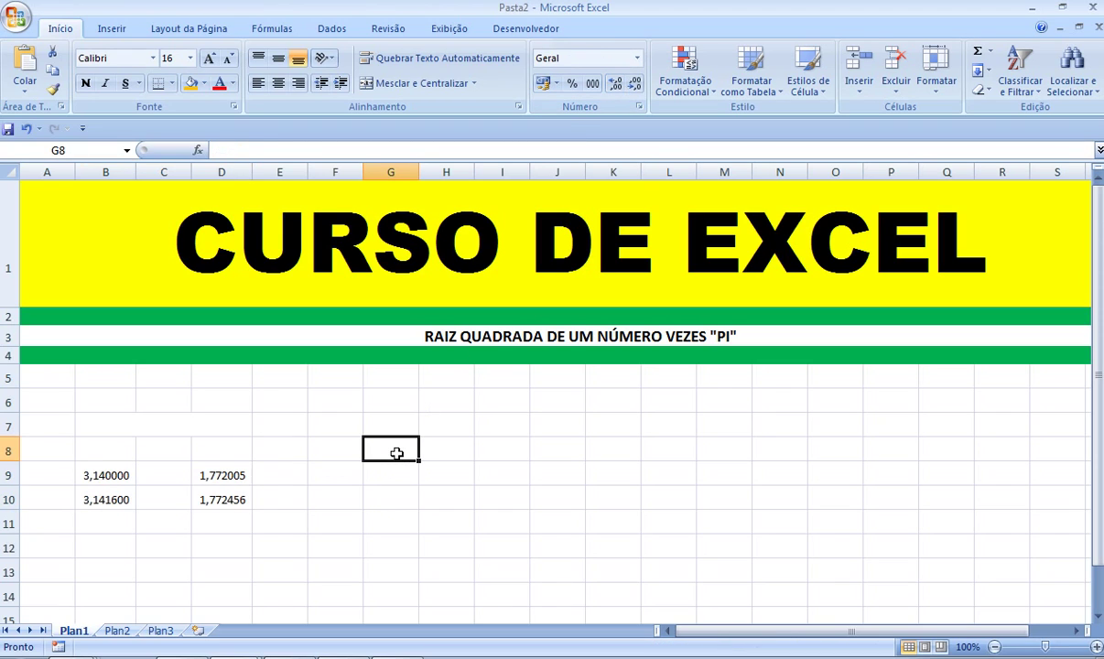
{"action": "type", "text": "="}
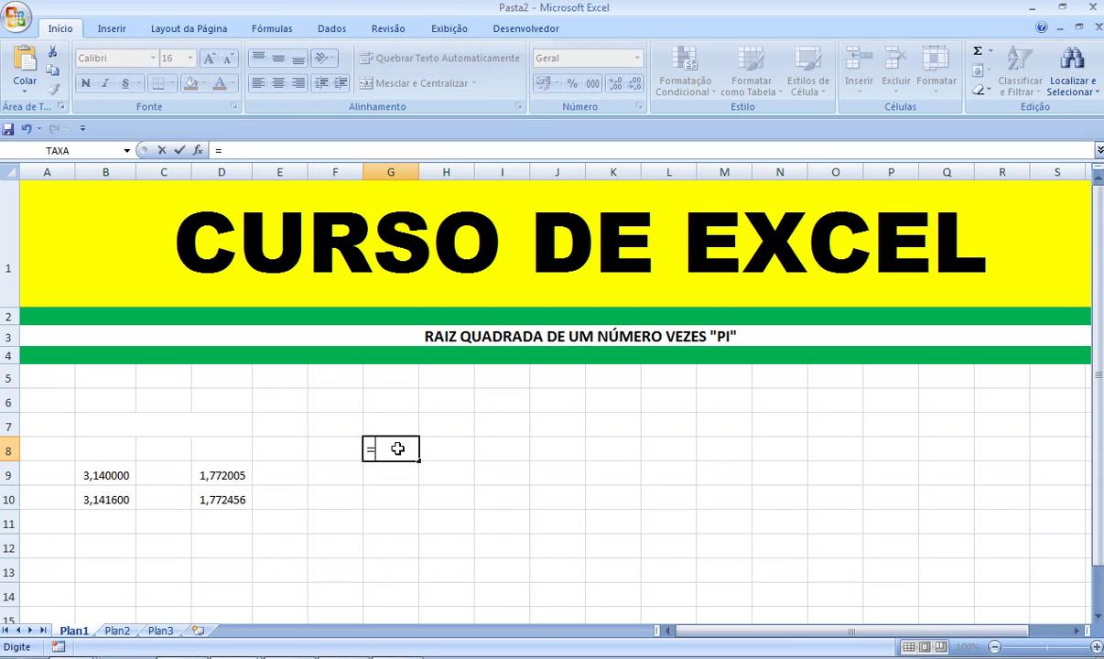
{"action": "type", "text": "PI("}
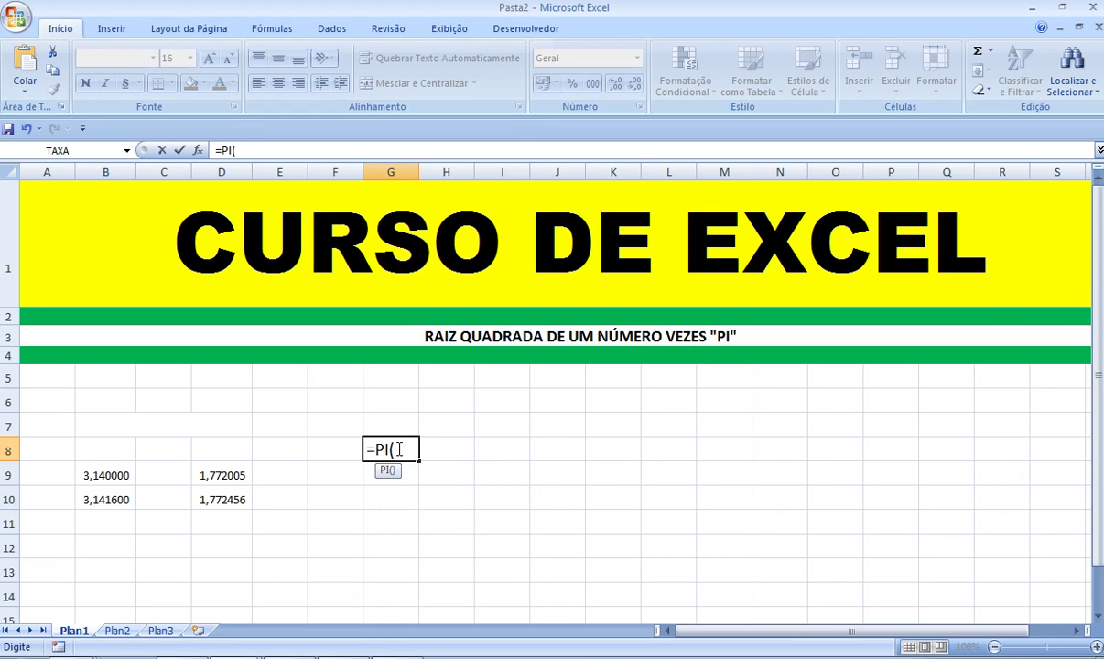
{"action": "type", "text": ")"}
{"action": "key", "text": "Return"}
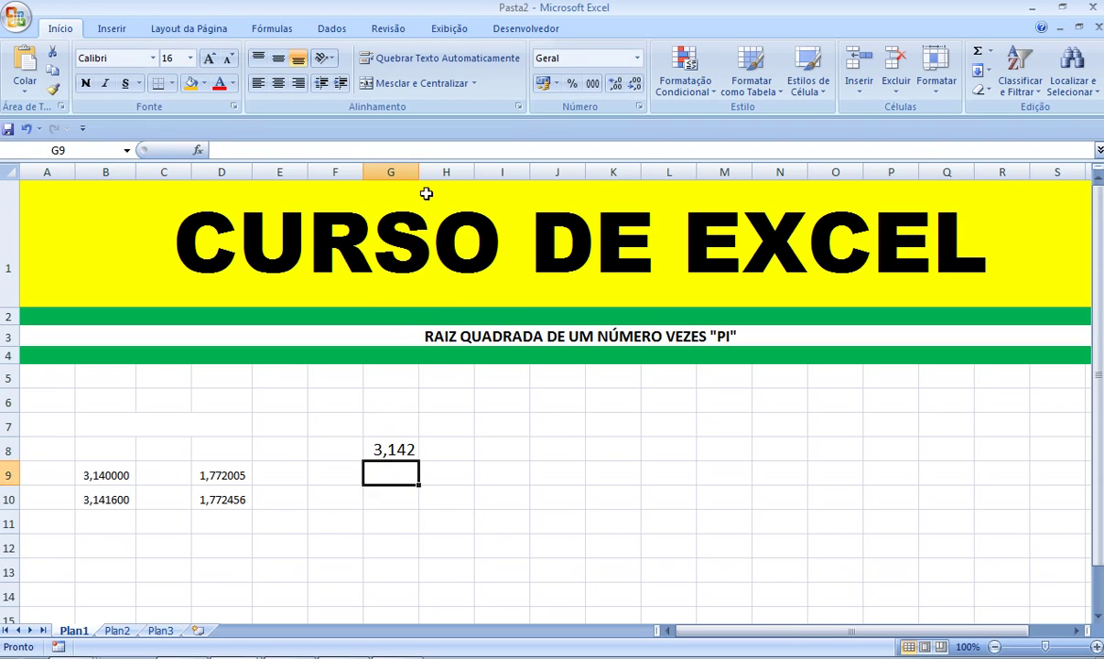
{"action": "left_click_drag", "start_coordinate": [399, 448], "coordinate": [520, 449]}
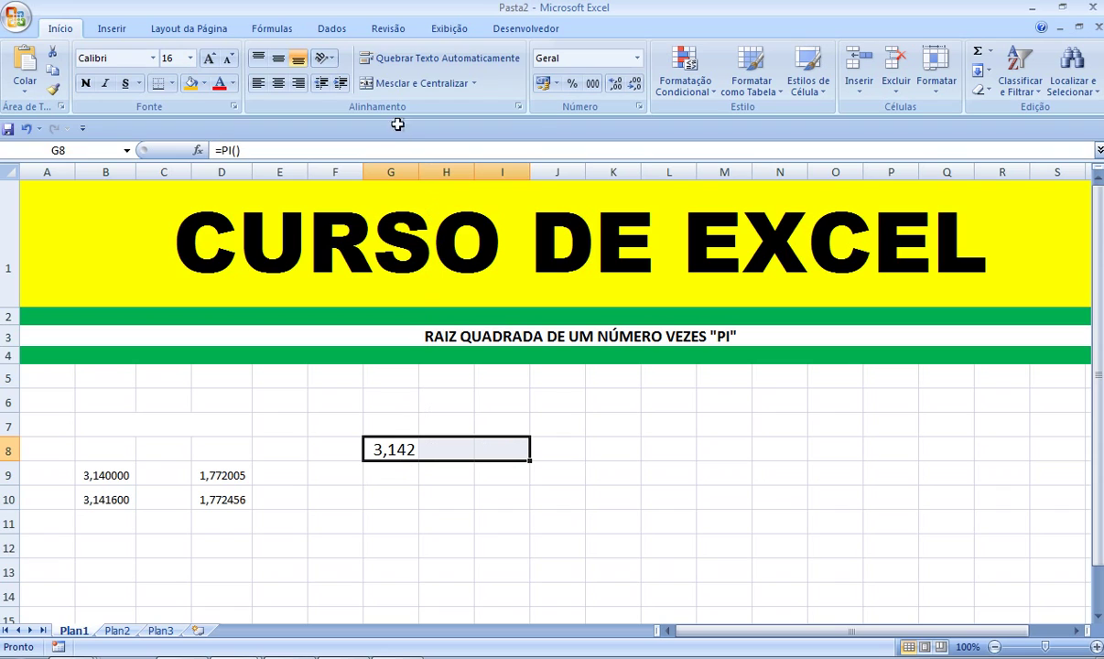
{"action": "left_click", "coordinate": [403, 84]}
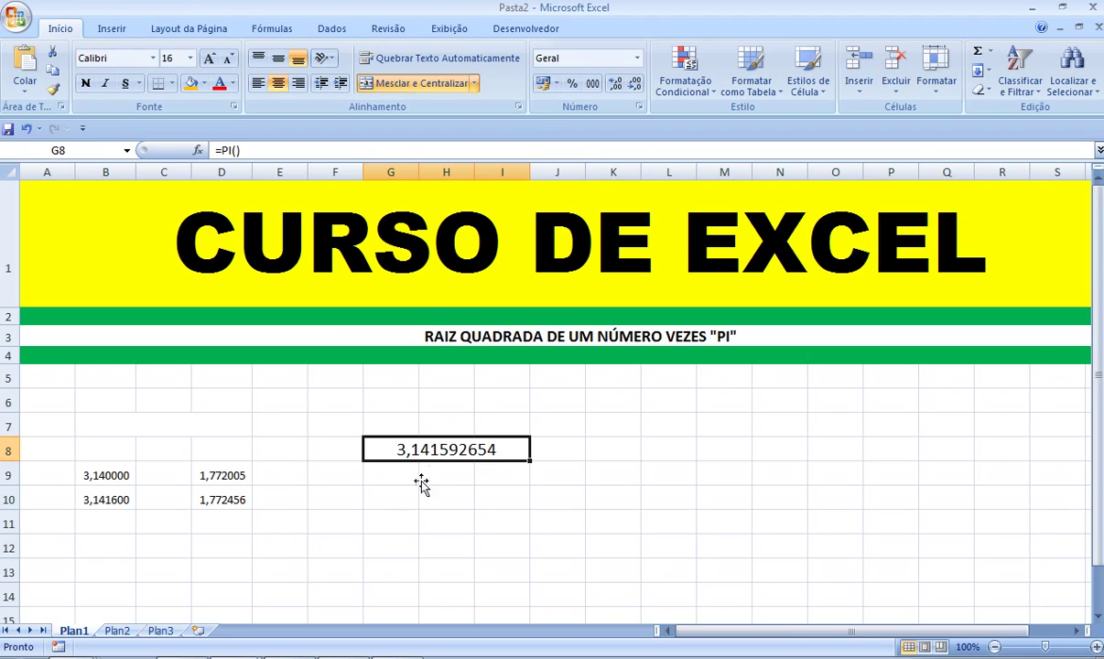
{"action": "left_click", "coordinate": [390, 478]}
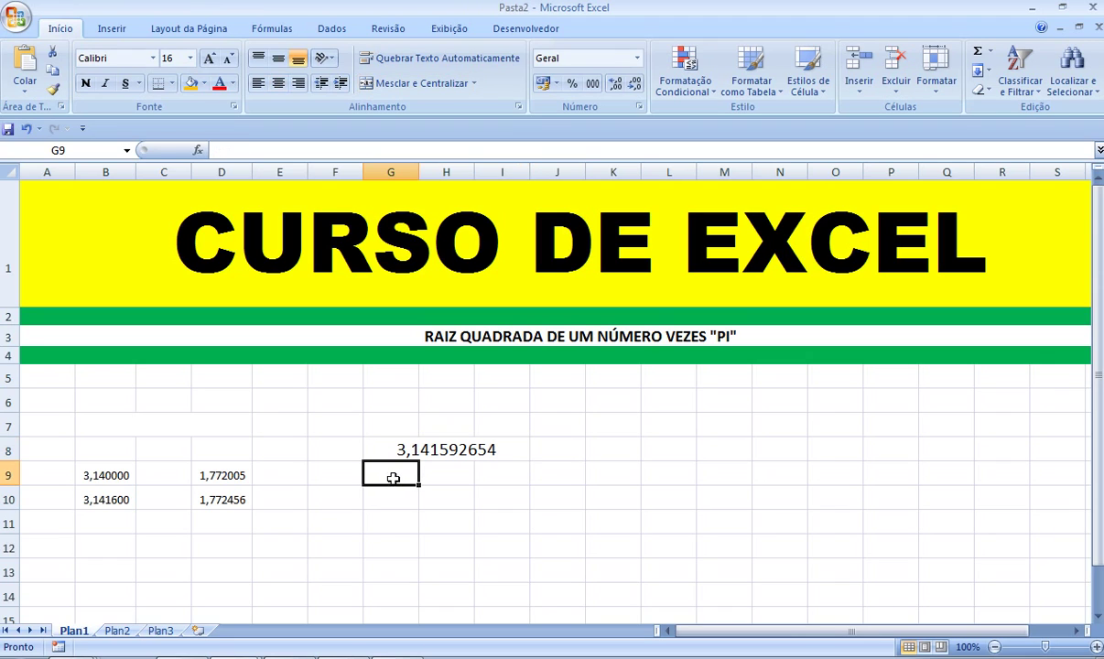
- Enter =RAIZ(1) in G9, then edit it into =RAIZPI(1) to show 1,772
{"action": "type", "text": "=RA"}
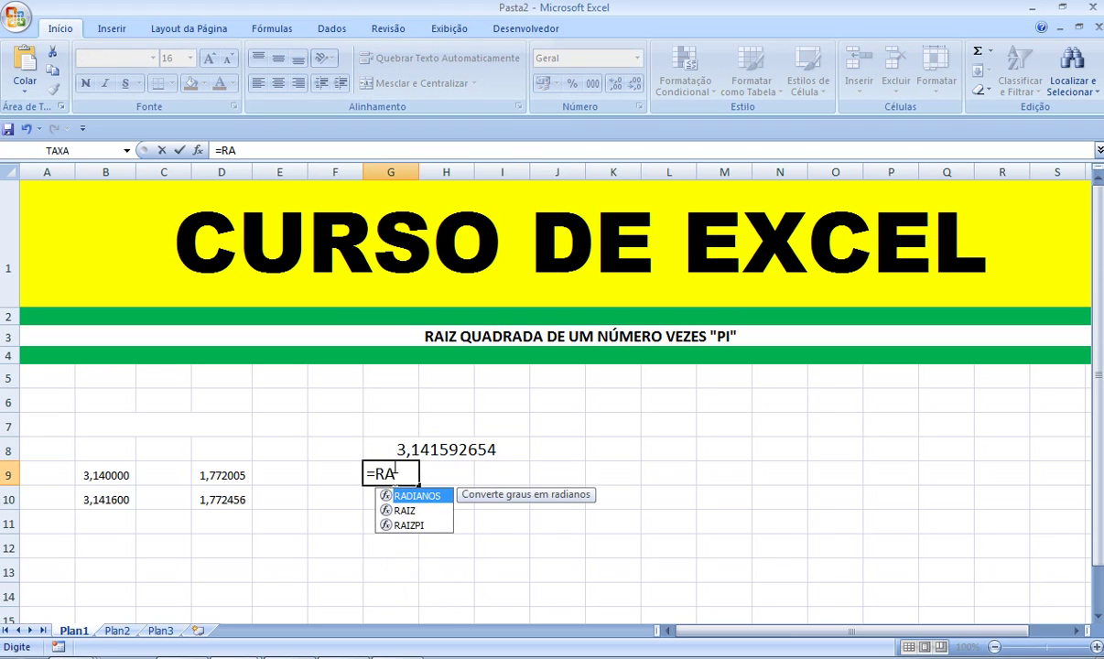
{"action": "type", "text": "IZ"}
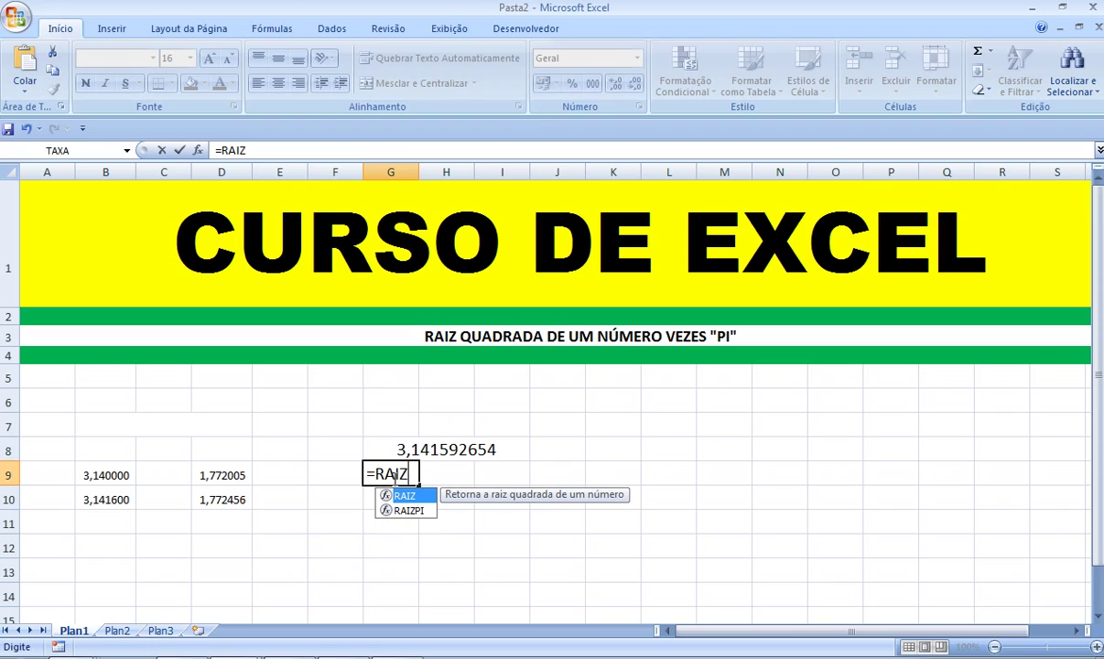
{"action": "type", "text": "("}
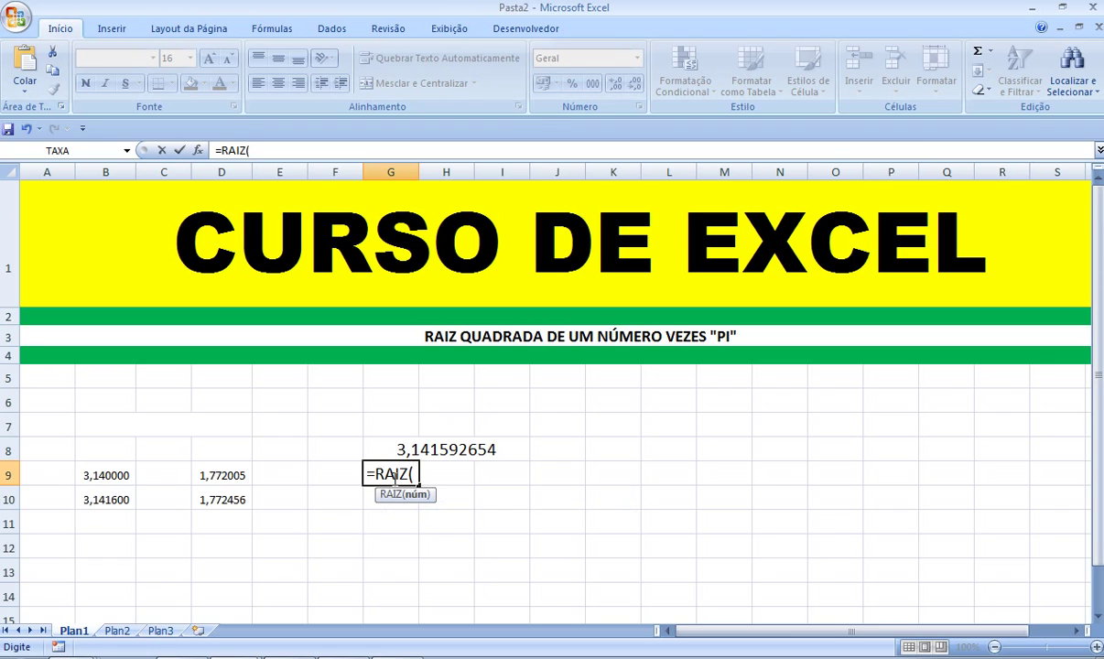
{"action": "type", "text": "1)"}
{"action": "key", "text": "Return"}
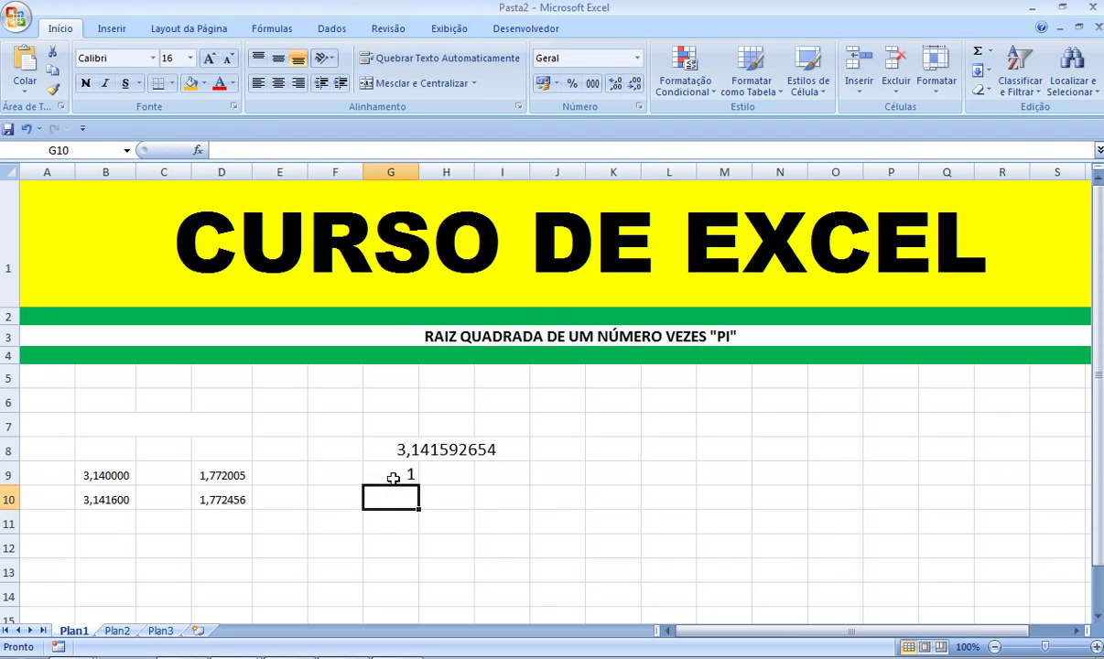
{"action": "left_click", "coordinate": [393, 478]}
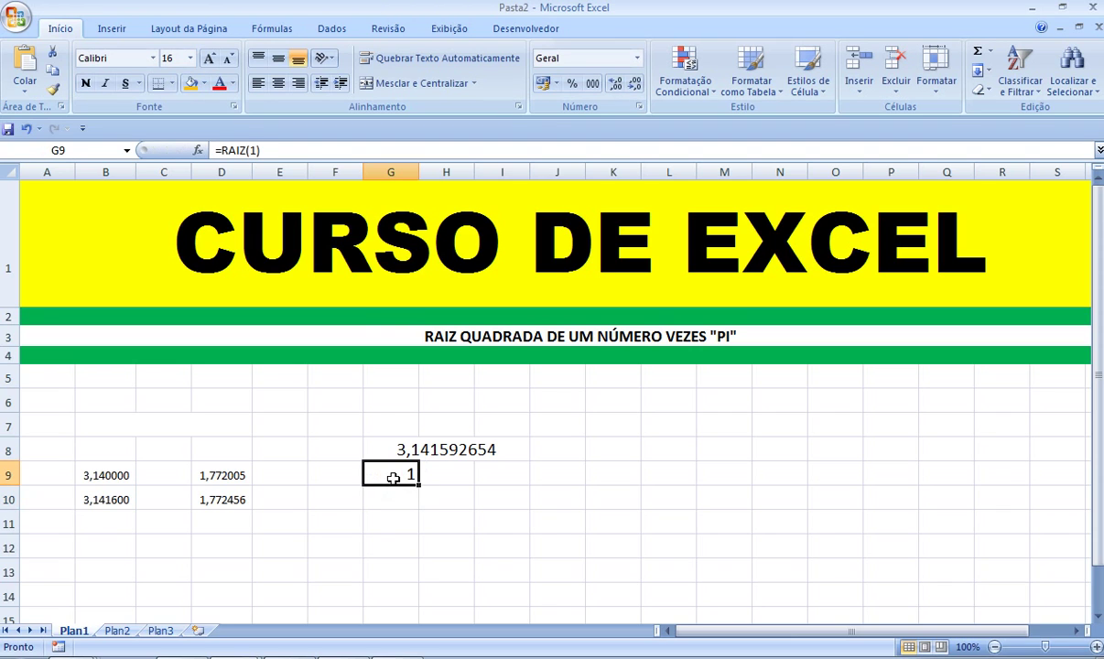
{"action": "left_click", "coordinate": [247, 150]}
{"action": "type", "text": "PI"}
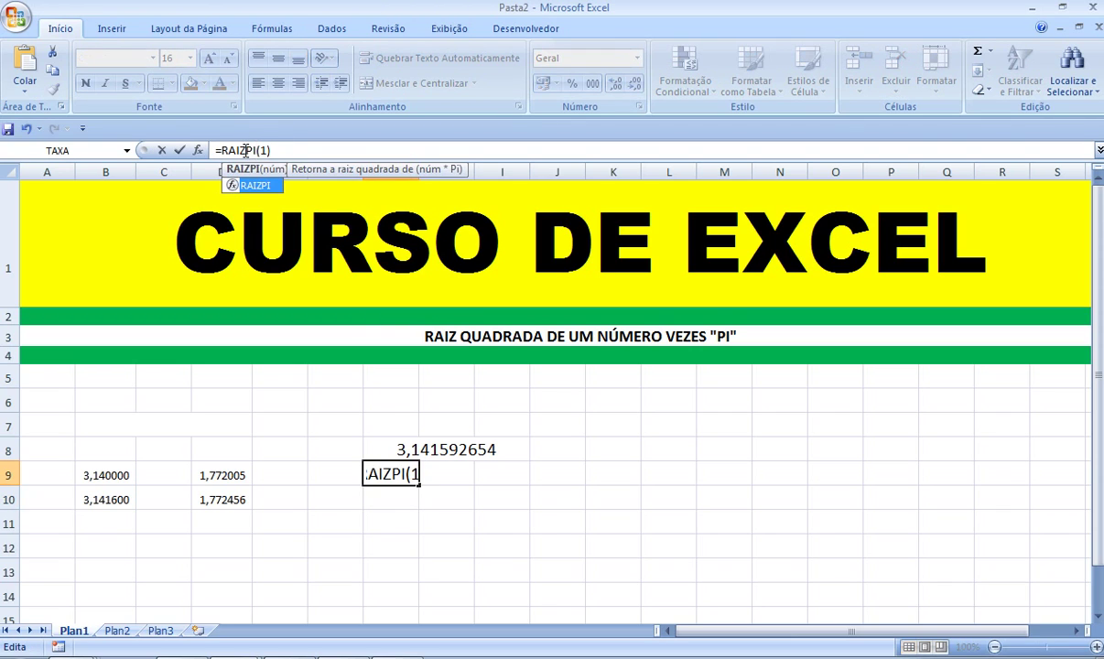
{"action": "key", "text": "Return"}
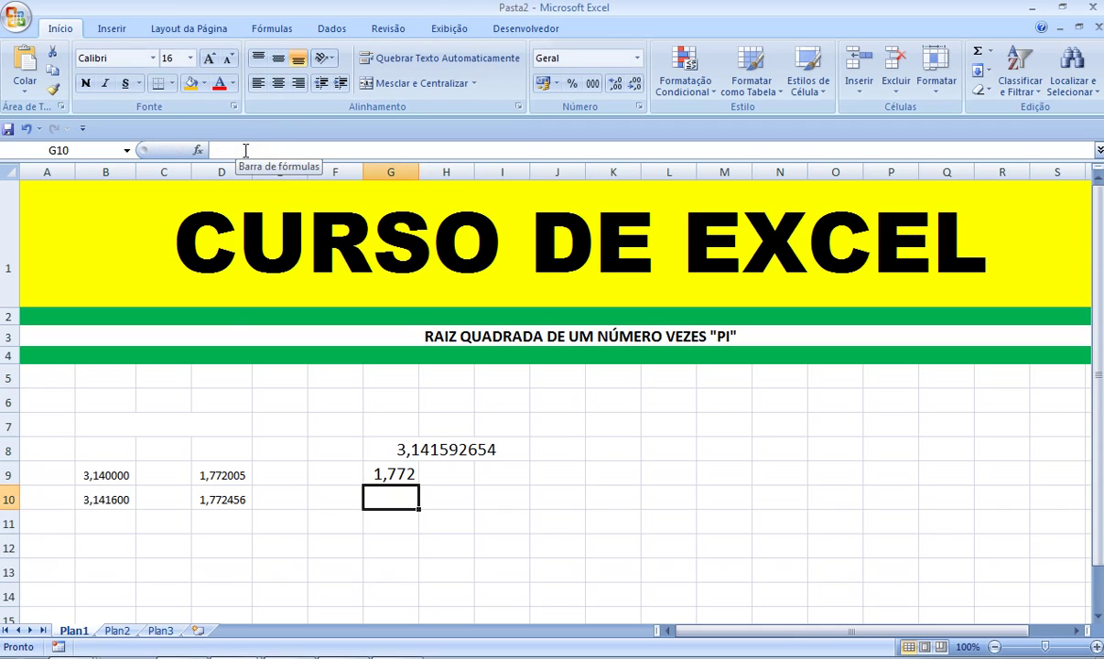
- Copy D9's six-decimal format to G9 with Format Painter and widen column G to show 1,772454
{"action": "left_click", "coordinate": [222, 475]}
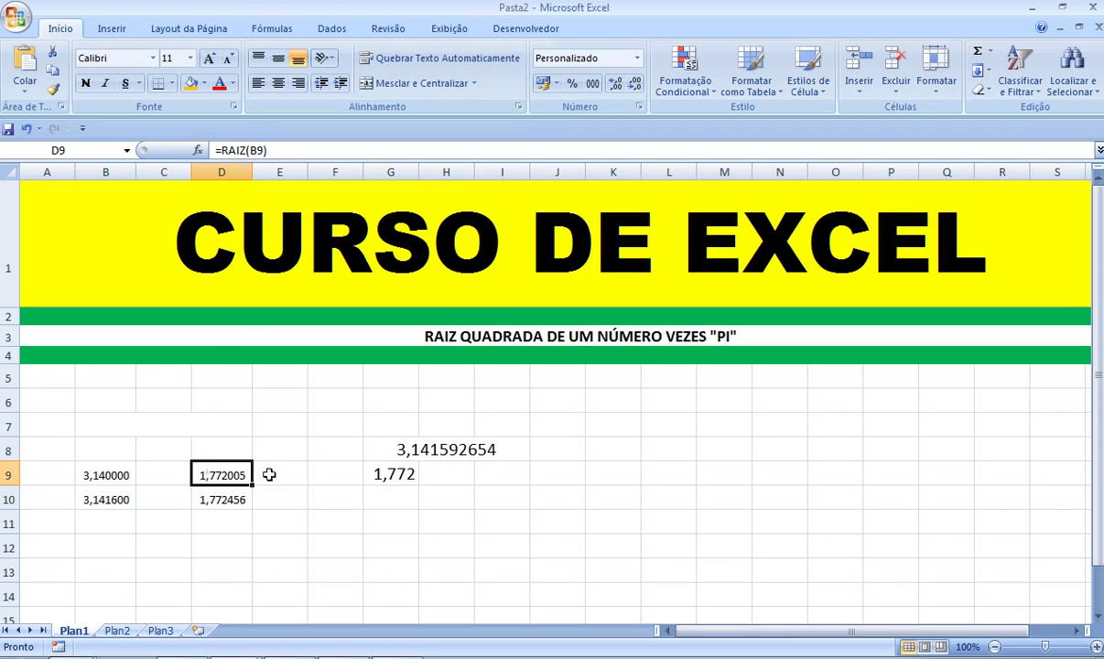
{"action": "left_click", "coordinate": [385, 474]}
{"action": "left_click", "coordinate": [222, 475]}
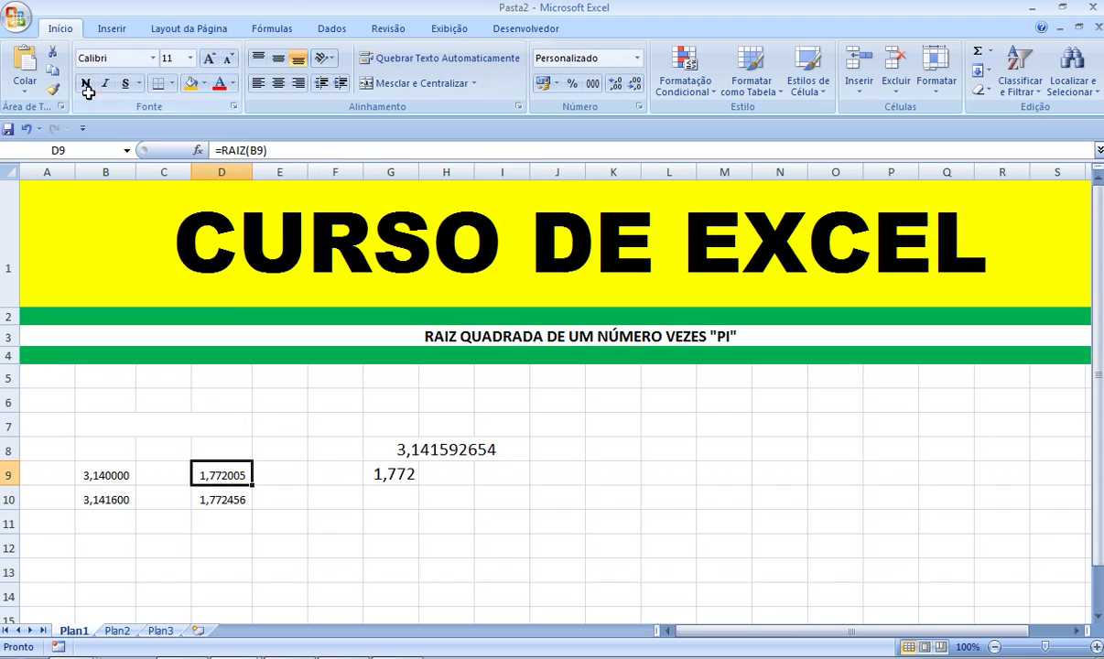
{"action": "left_click", "coordinate": [52, 89]}
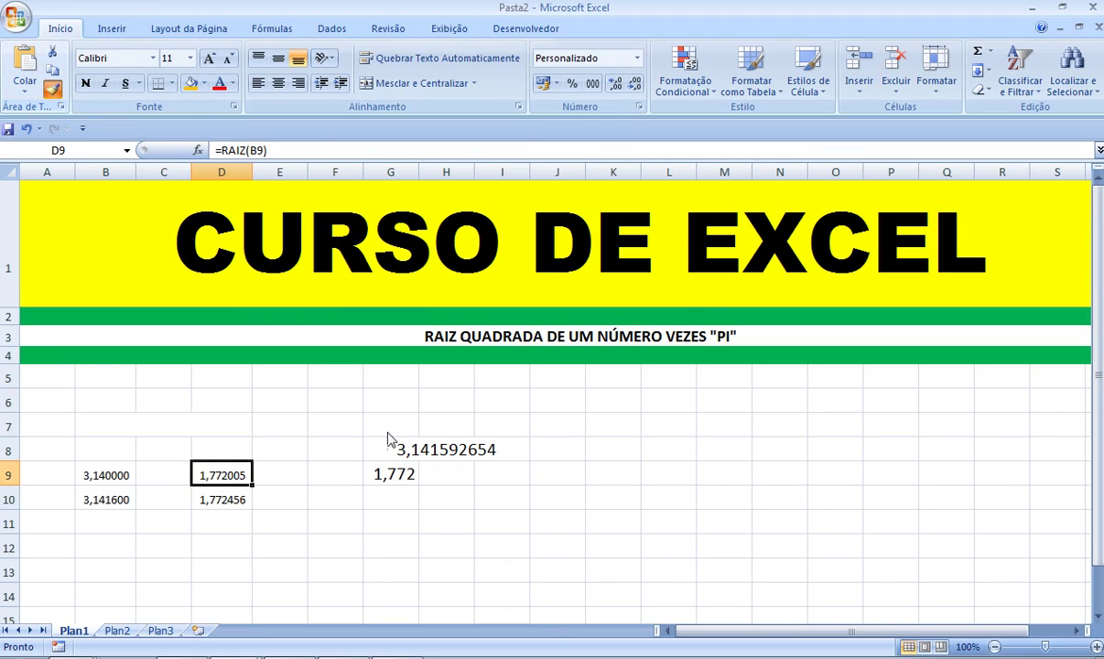
{"action": "left_click", "coordinate": [393, 478]}
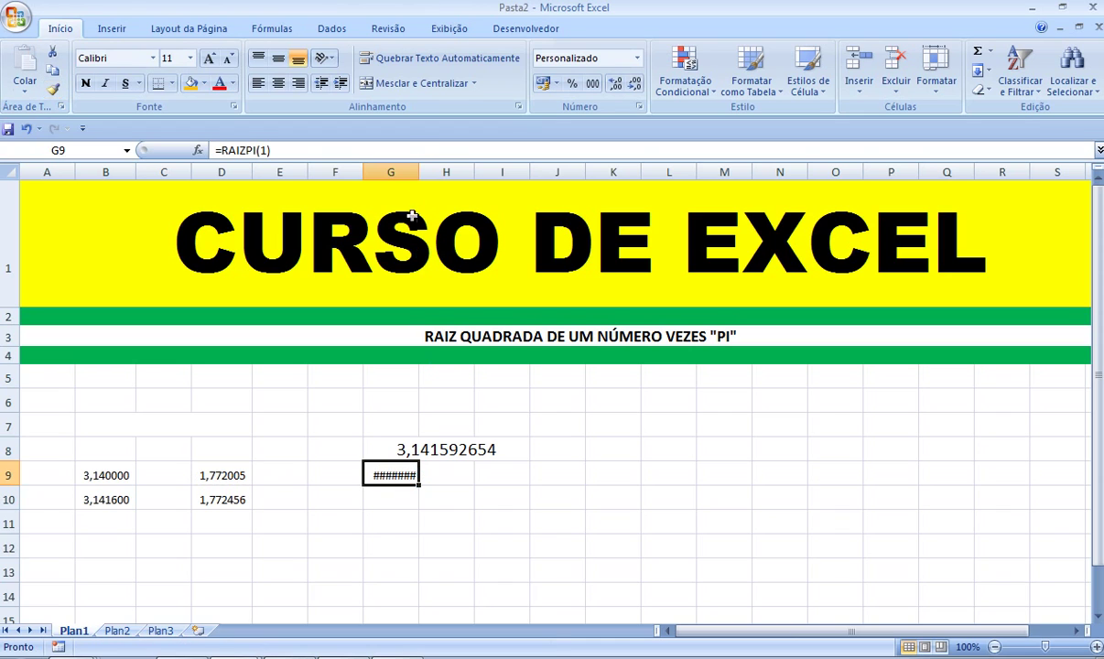
{"action": "left_click_drag", "start_coordinate": [419, 173], "coordinate": [449, 183]}
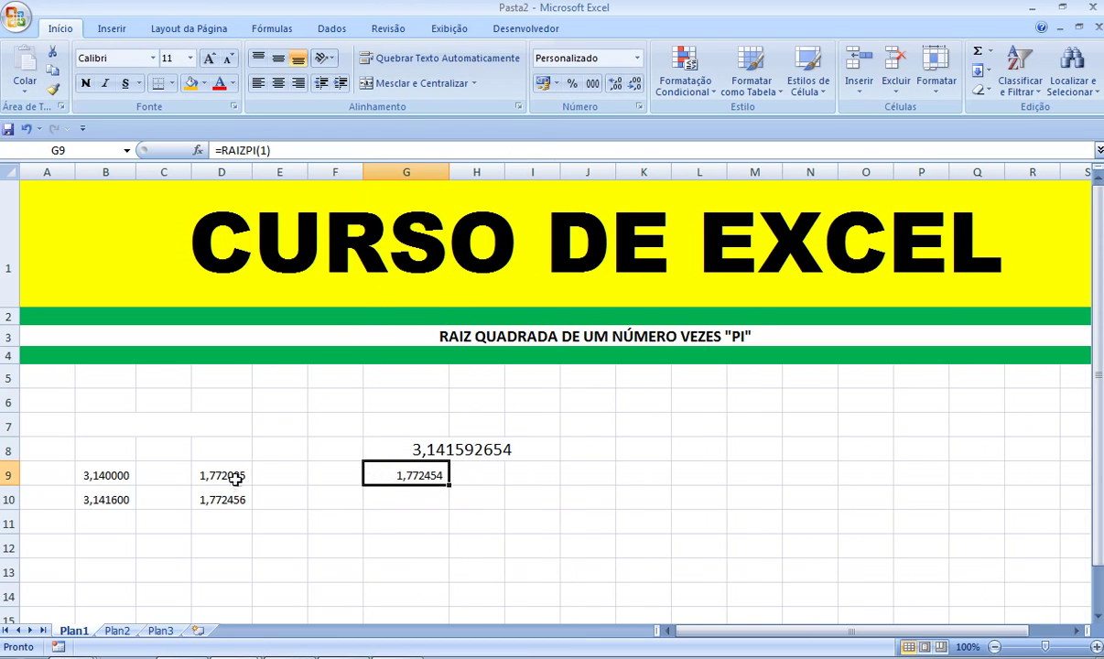
- Enter =RAIZPI(2) in G10, giving 2,506628
{"action": "left_click", "coordinate": [394, 504]}
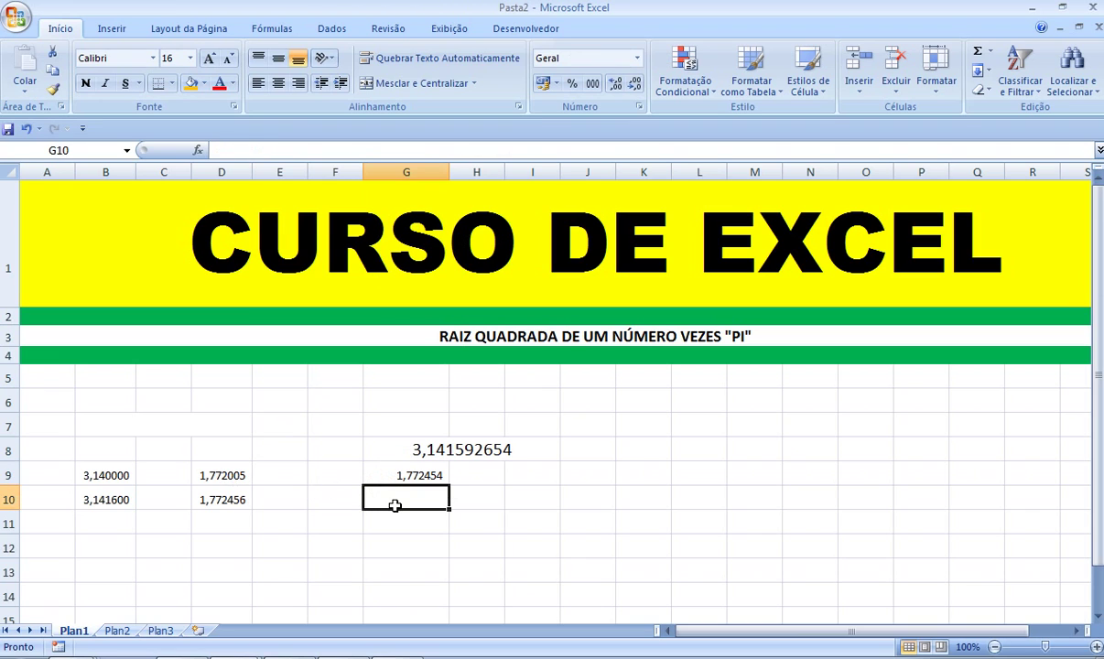
{"action": "type", "text": "=R"}
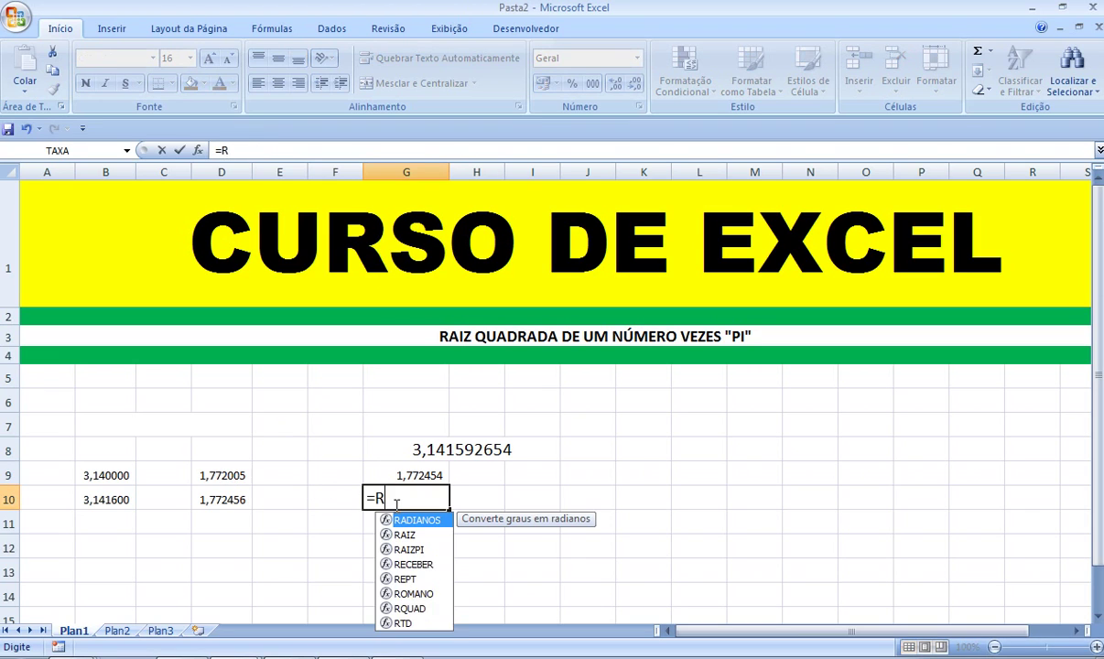
{"action": "type", "text": "AIZ"}
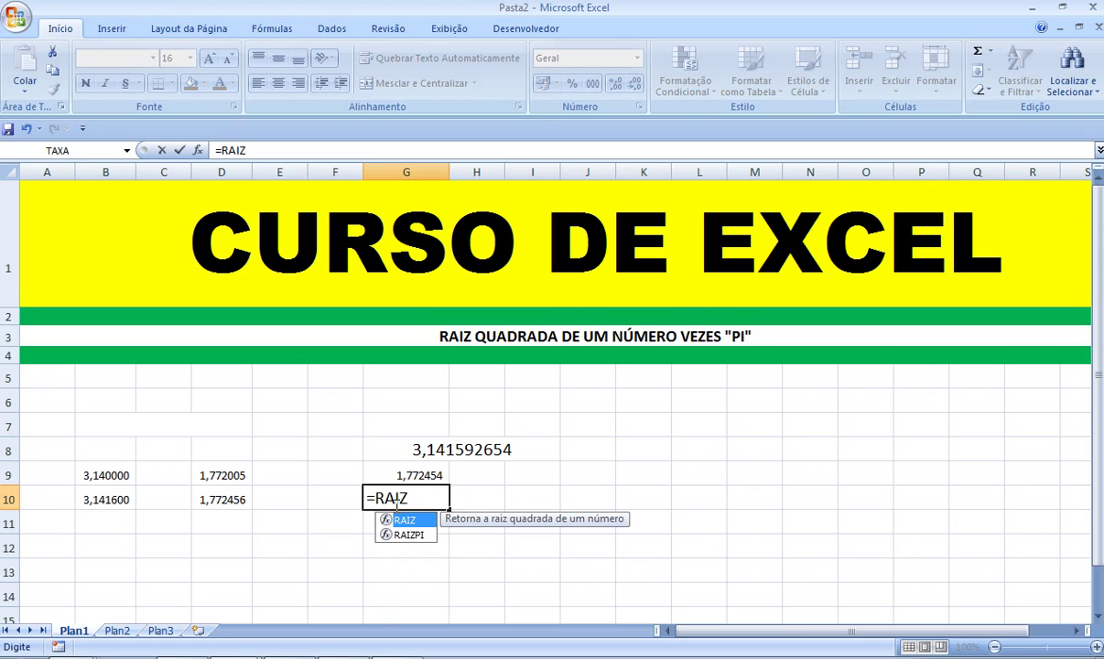
{"action": "type", "text": "PI("}
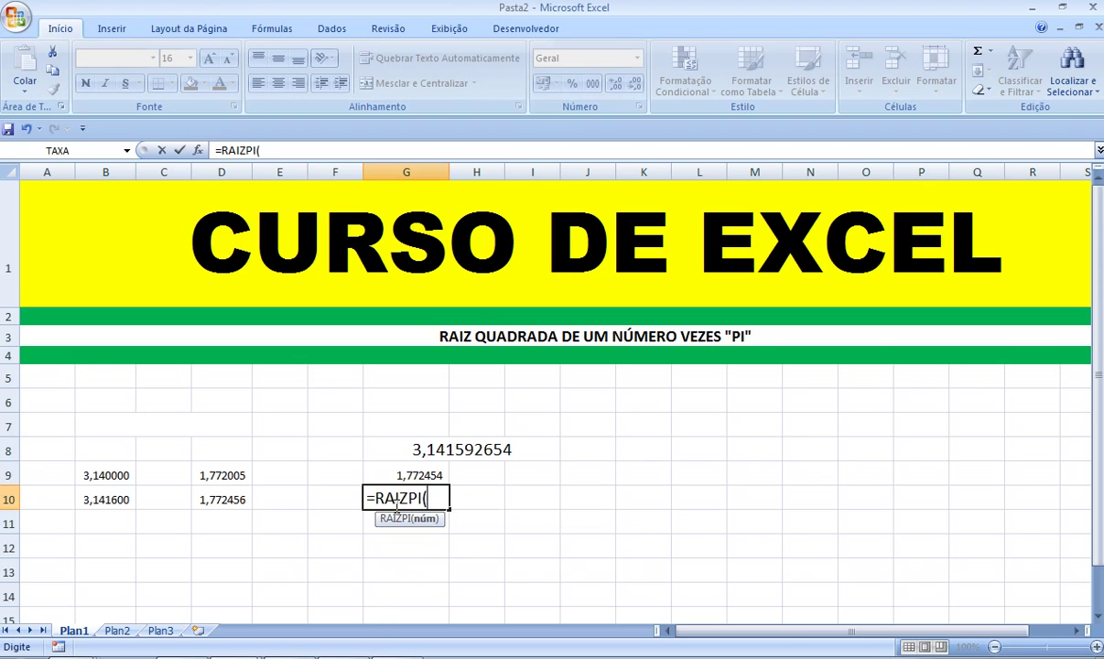
{"action": "type", "text": "2)"}
{"action": "key", "text": "Return"}
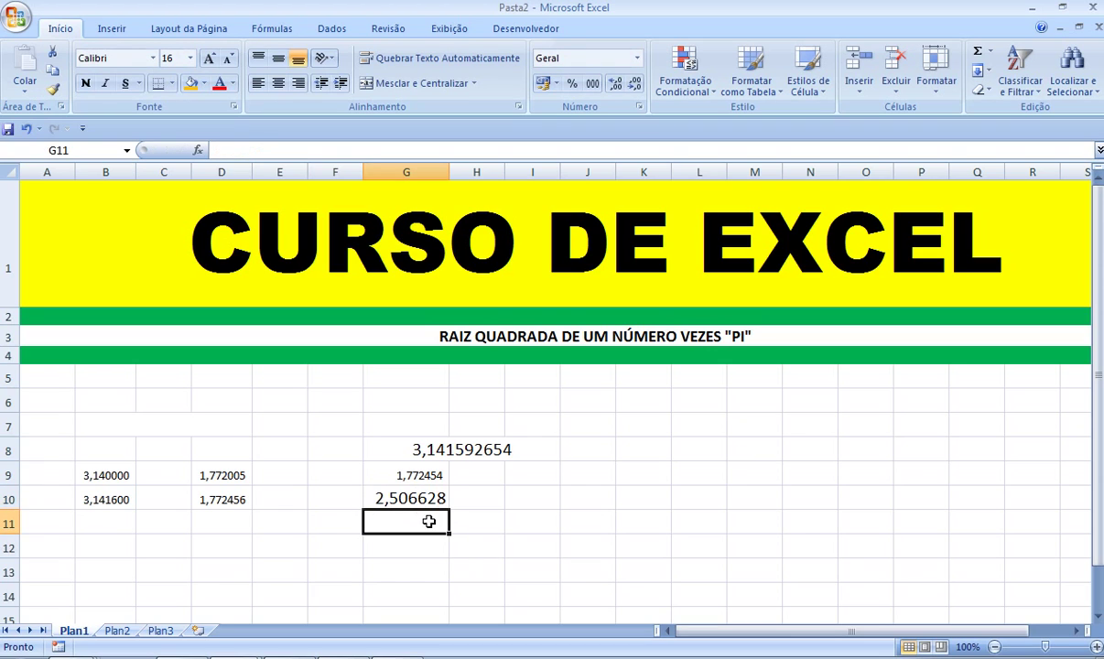
- Enter =RAIZ(2*PI()) in I10, giving 2,507
{"action": "left_click", "coordinate": [531, 501]}
{"action": "type", "text": "="}
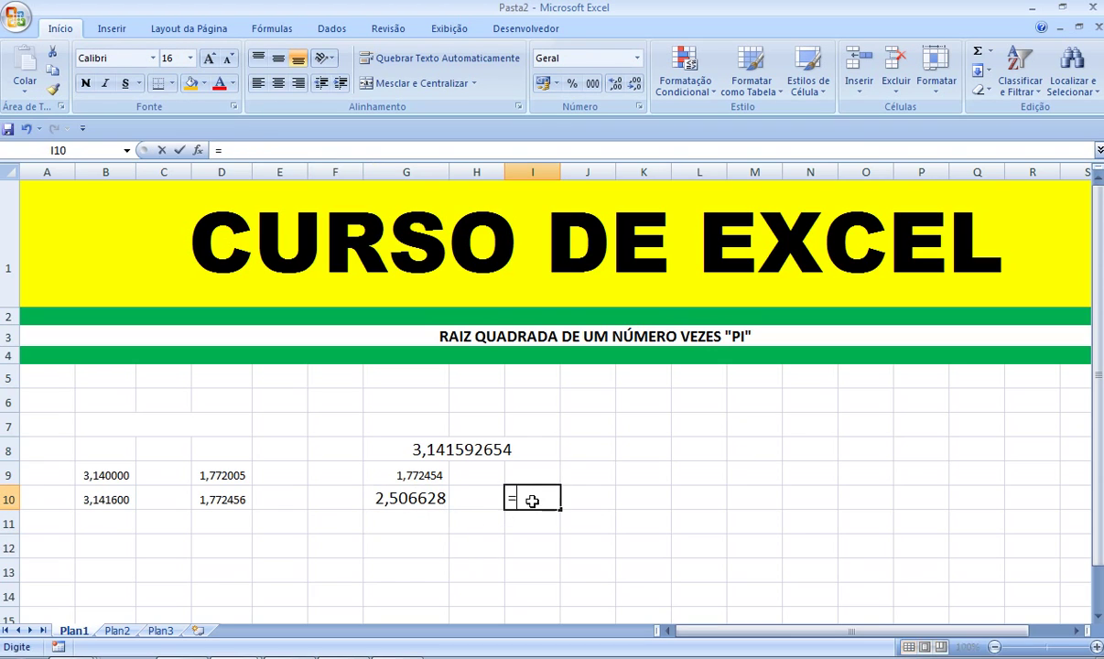
{"action": "type", "text": "RA"}
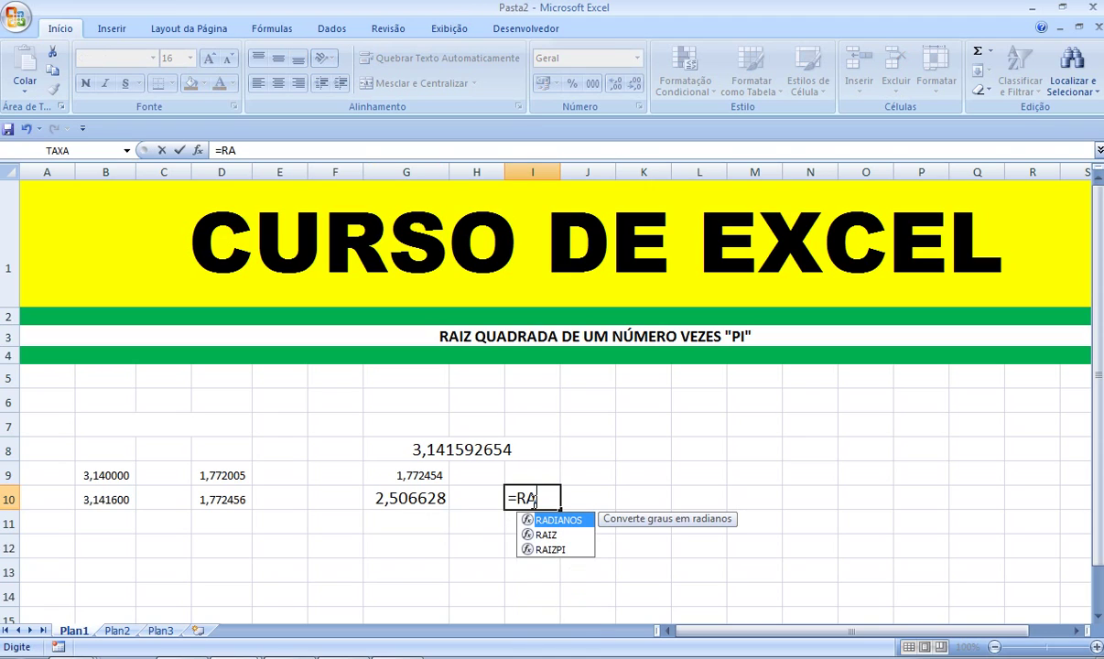
{"action": "type", "text": "IZ("}
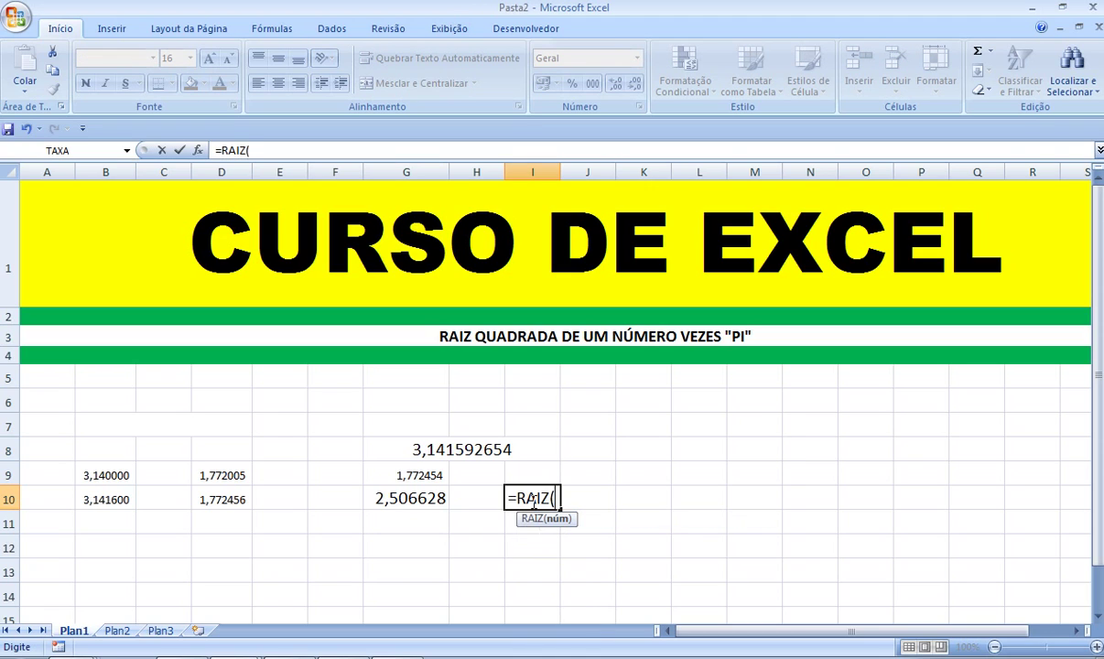
{"action": "type", "text": "2*"}
{"action": "type", "text": "PI"}
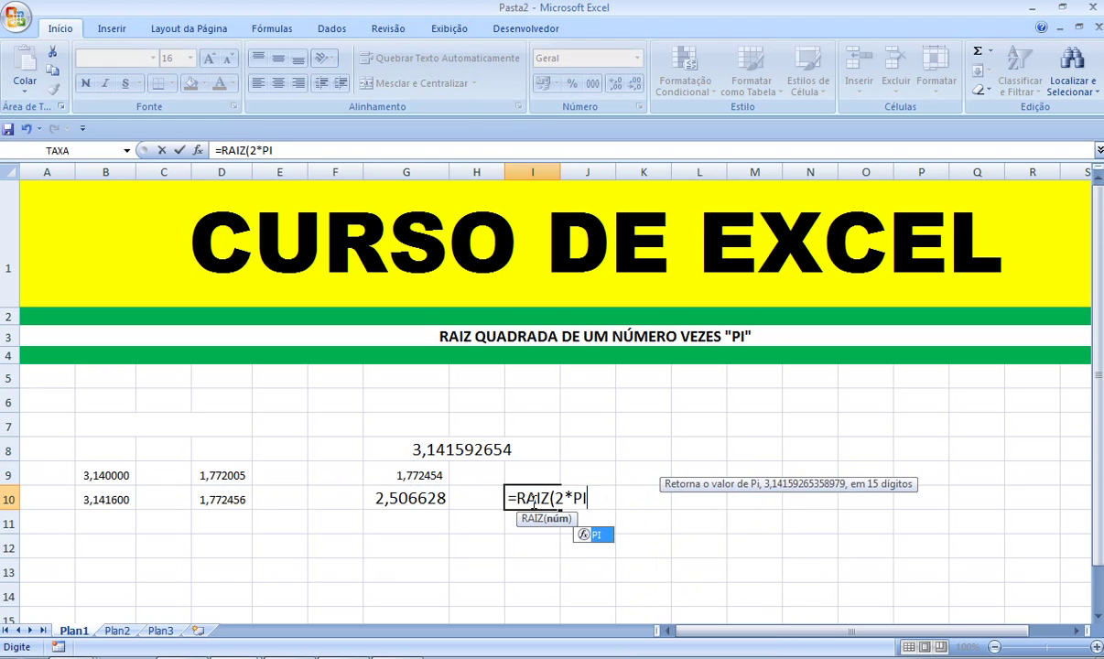
{"action": "type", "text": "())"}
{"action": "key", "text": "Return"}
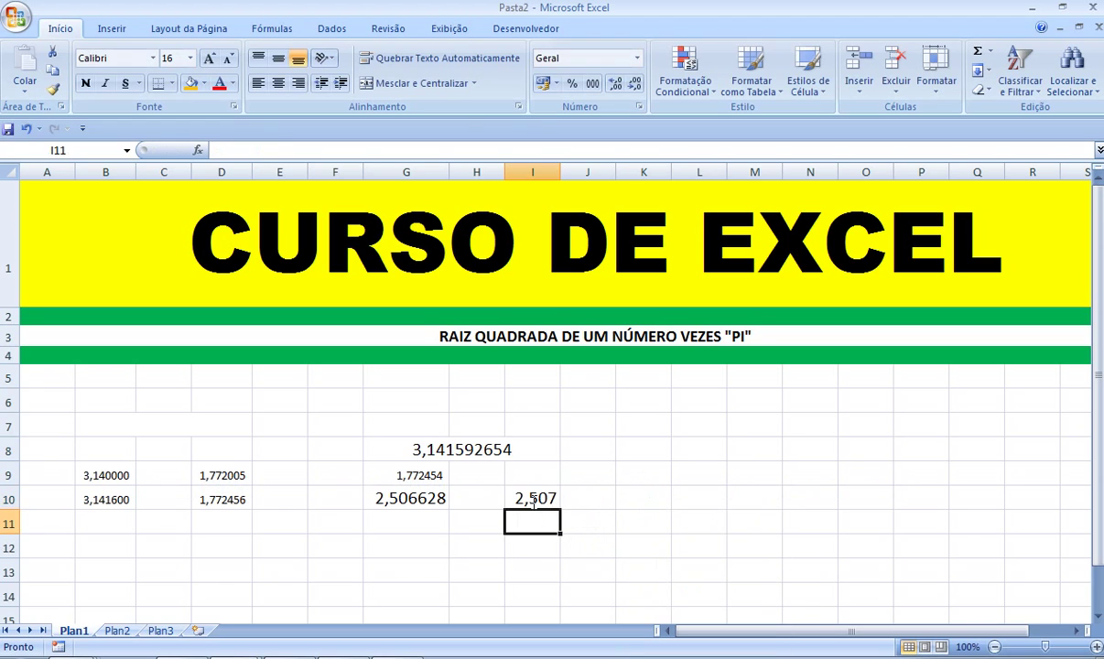
- Adjust G10's decimal places so it displays 2,507, matching I10
{"action": "left_click", "coordinate": [437, 504]}
{"action": "left_click", "coordinate": [615, 85]}
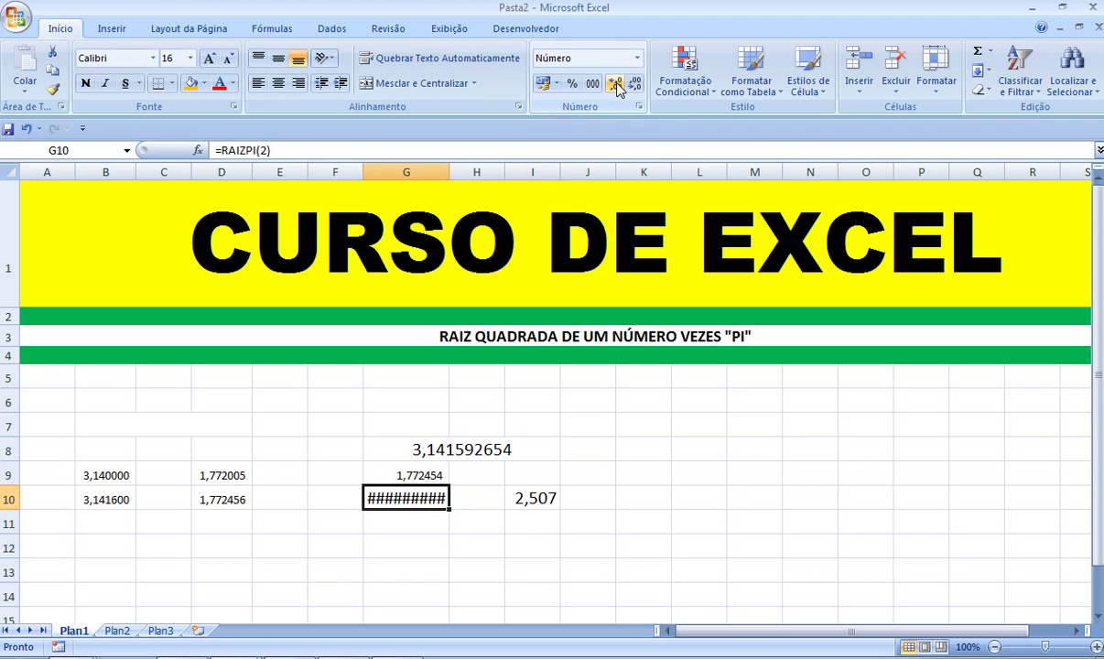
{"action": "left_click", "coordinate": [638, 85]}
{"action": "left_click", "coordinate": [638, 85]}
{"action": "left_click", "coordinate": [638, 85]}
{"action": "left_click", "coordinate": [638, 85]}
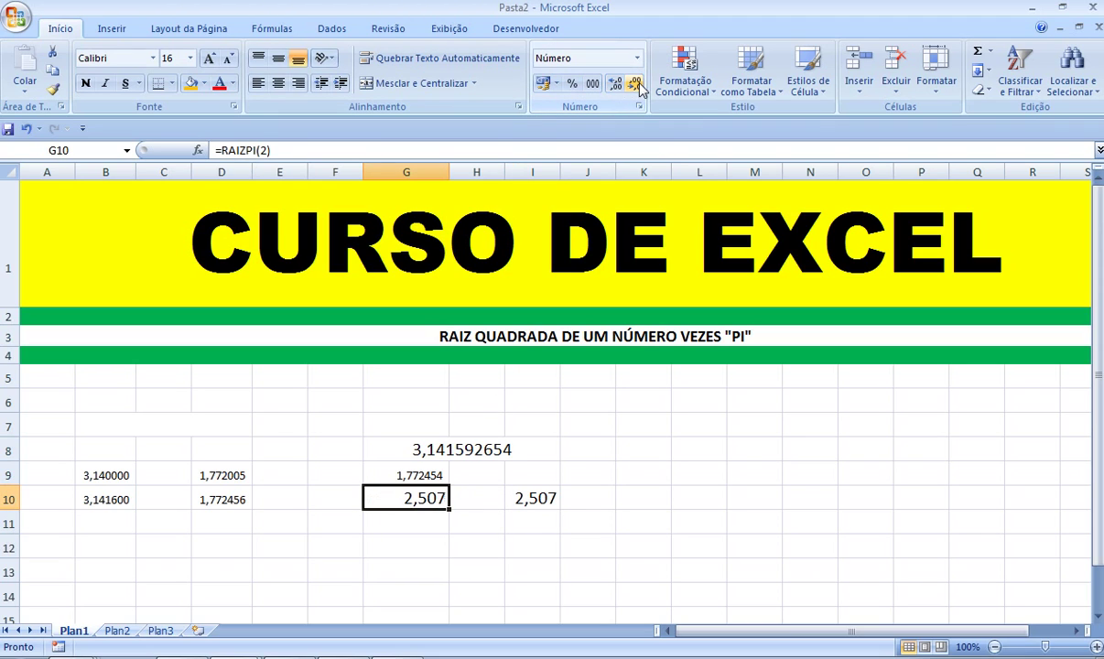
{"action": "left_click", "coordinate": [638, 85]}
{"action": "left_click", "coordinate": [615, 85]}
- Put an equals sign in H10 between the two results
{"action": "left_click", "coordinate": [476, 495]}
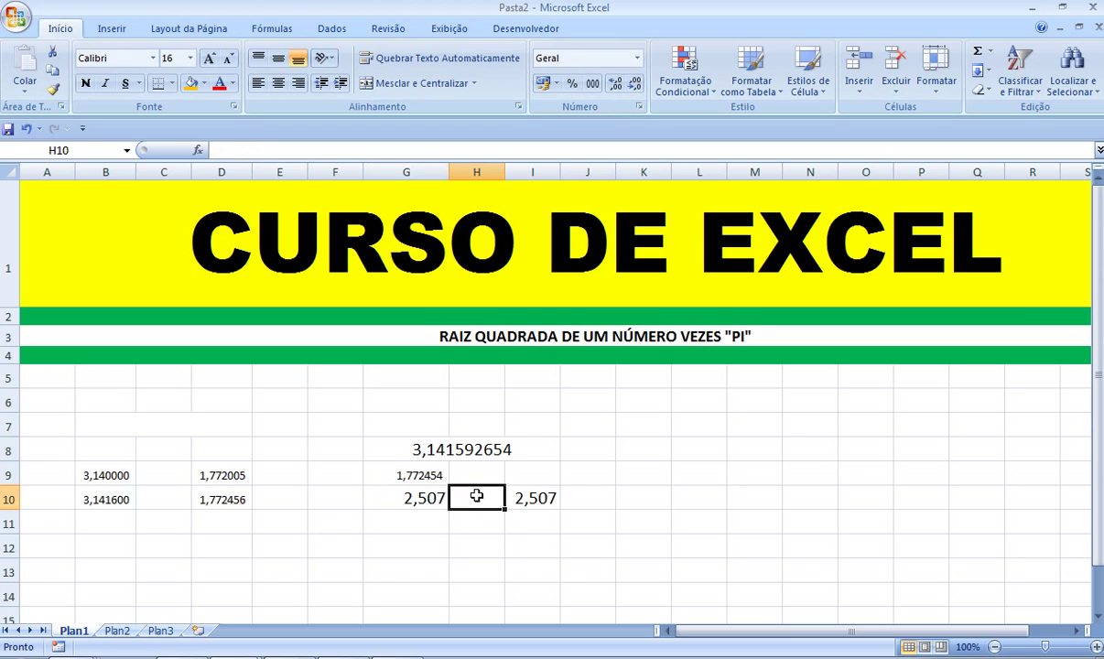
{"action": "type", "text": "="}
{"action": "key", "text": "Return"}
- Fill G10:I10 with orange to highlight the 2,507 = 2,507 comparison
{"action": "left_click", "coordinate": [417, 502]}
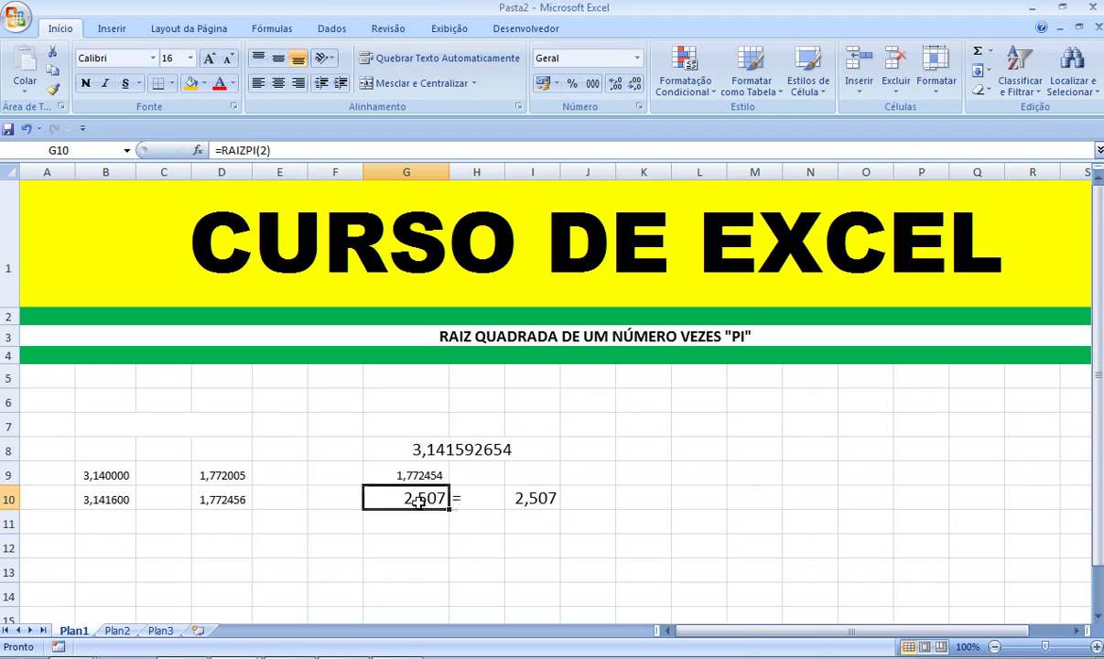
{"action": "left_click_drag", "start_coordinate": [417, 502], "coordinate": [526, 497]}
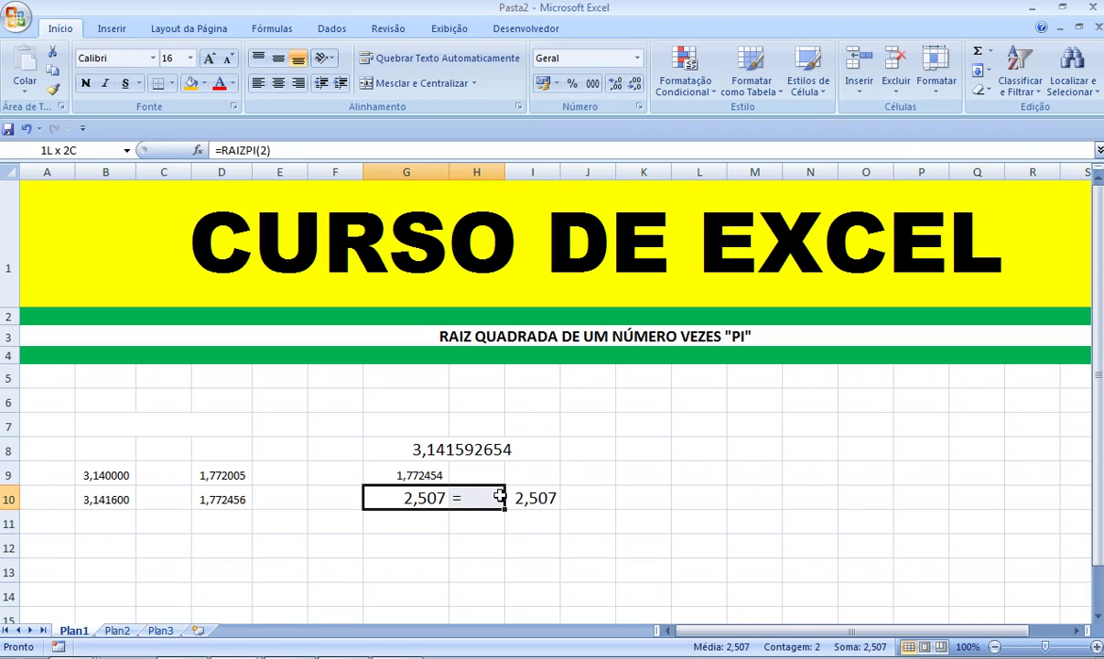
{"action": "left_click", "coordinate": [190, 84]}
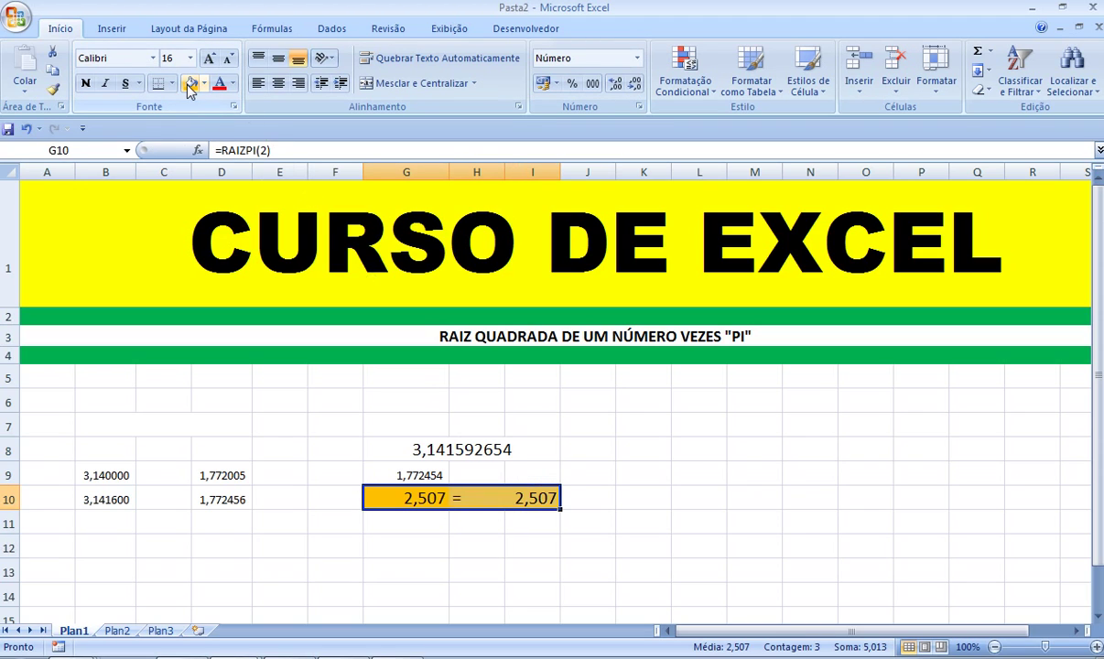